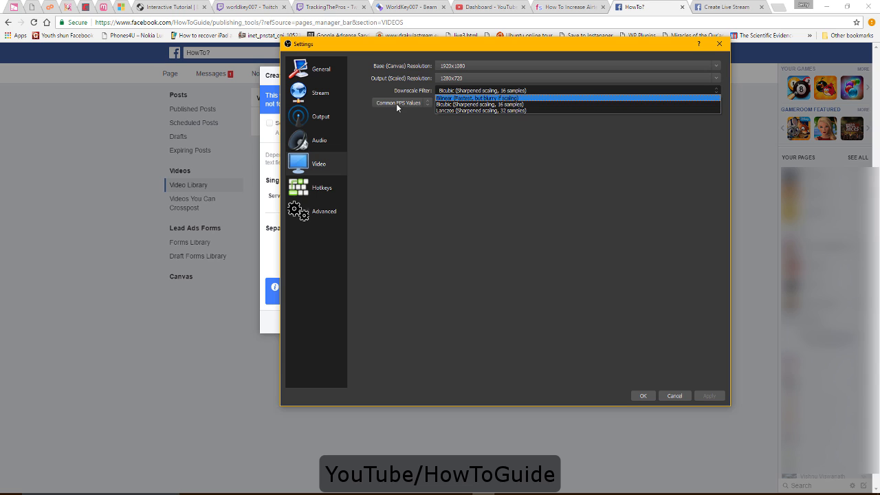
Step: Set the video downscale filter to Lanczos (Sharpened scaling, 32 samples)
{"action": "left_click", "coordinate": [518, 104]}
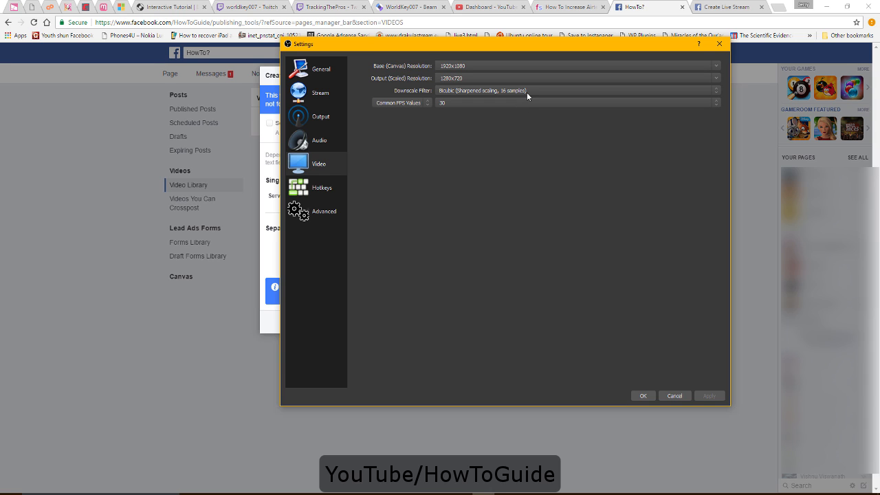
{"action": "left_click", "coordinate": [527, 92]}
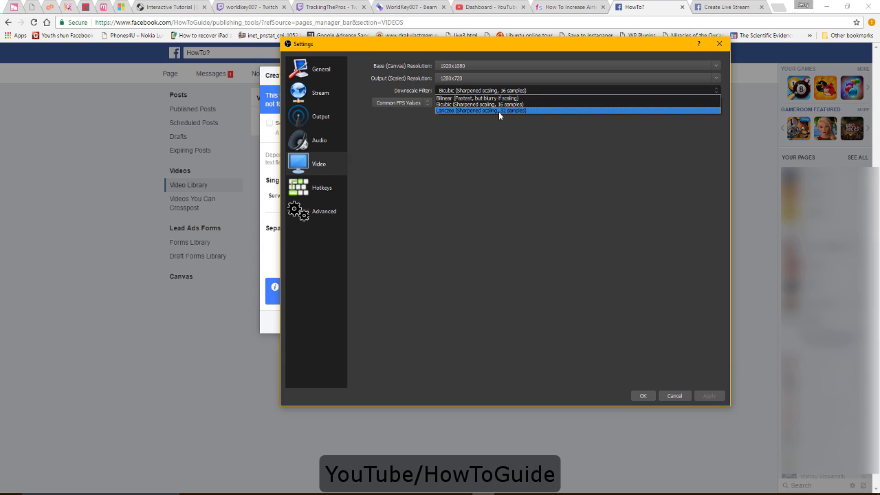
{"action": "left_click", "coordinate": [499, 111]}
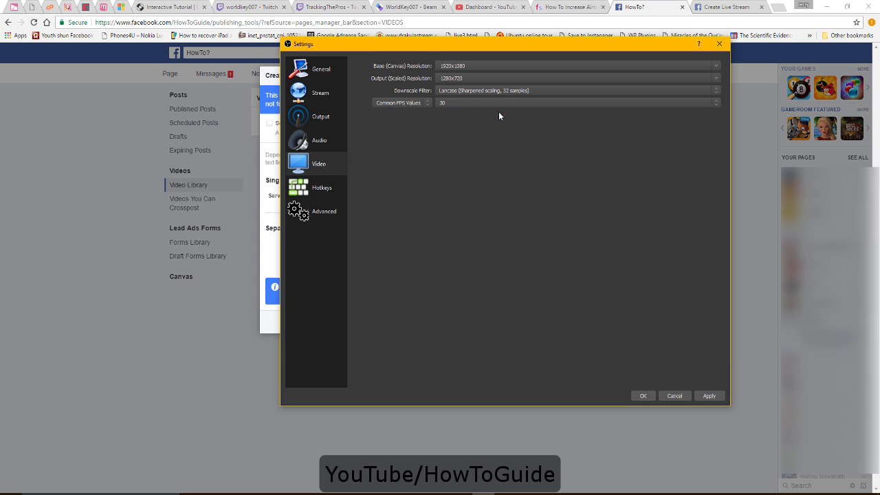
Step: Select Common FPS Values as the frame rate type and look through the available frame rates
{"action": "left_click", "coordinate": [420, 102]}
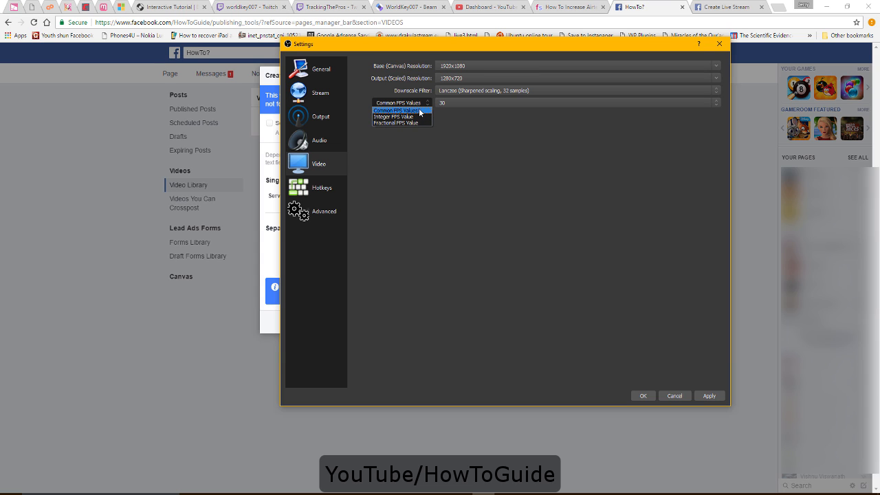
{"action": "left_click", "coordinate": [420, 111]}
{"action": "left_click", "coordinate": [493, 105]}
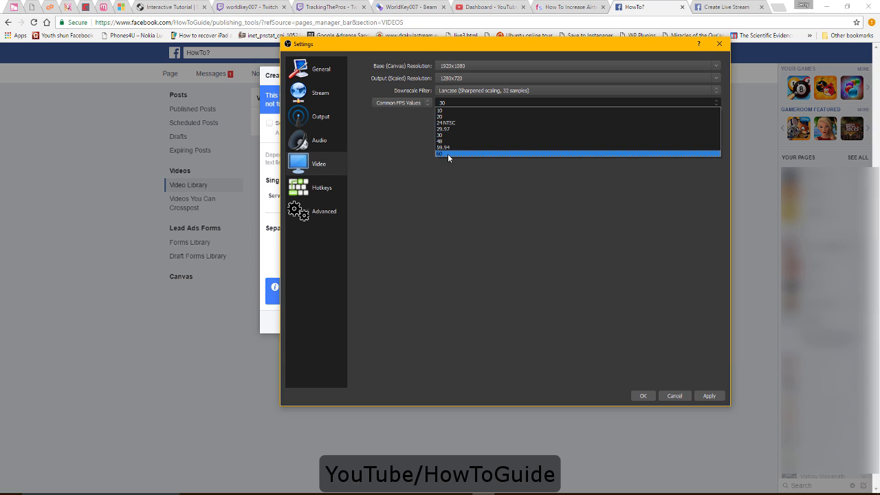
{"action": "left_click", "coordinate": [407, 218]}
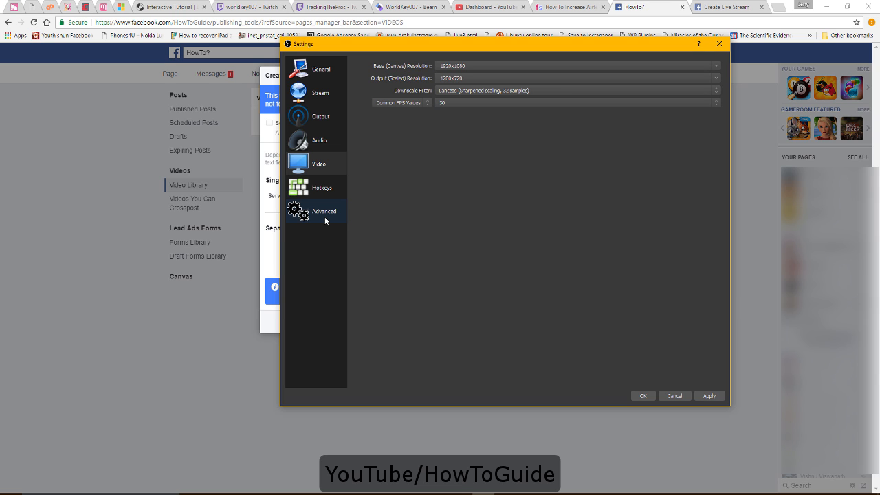
Step: Choose Above Normal process priority and the OpenGL renderer in the advanced settings
{"action": "left_click", "coordinate": [325, 195]}
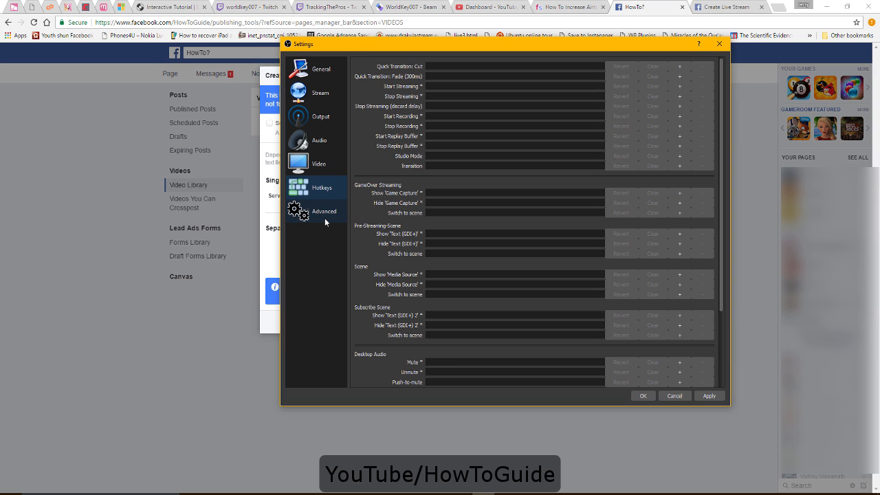
{"action": "left_click", "coordinate": [325, 218]}
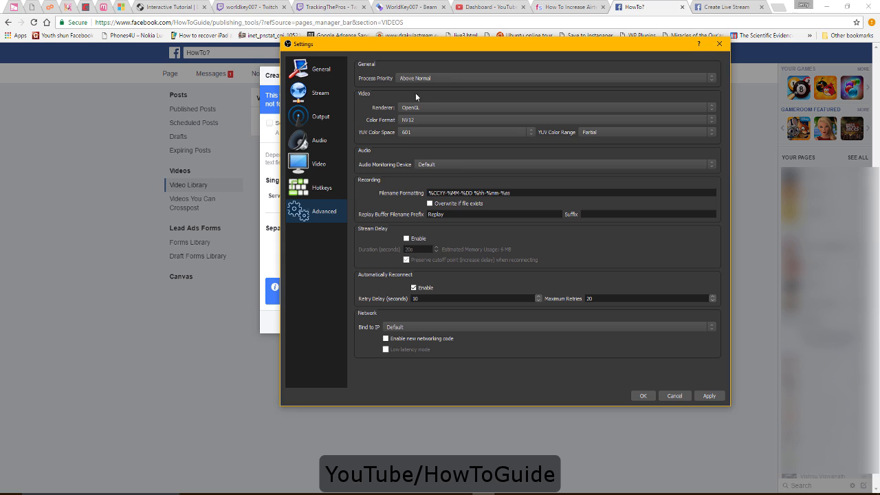
{"action": "left_click", "coordinate": [446, 77]}
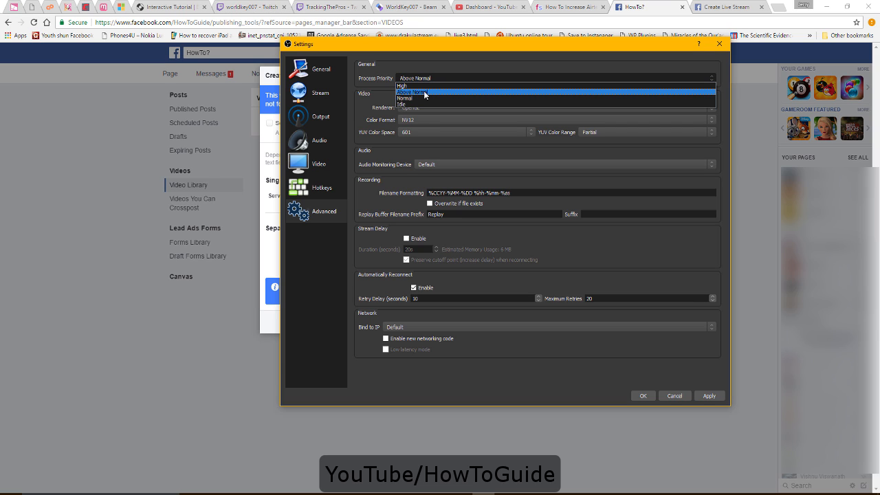
{"action": "left_click", "coordinate": [423, 95]}
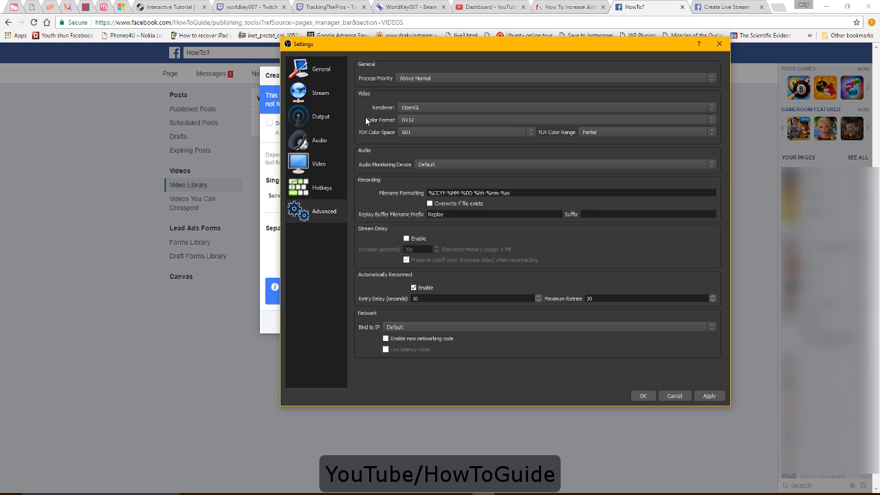
{"action": "left_click", "coordinate": [441, 107]}
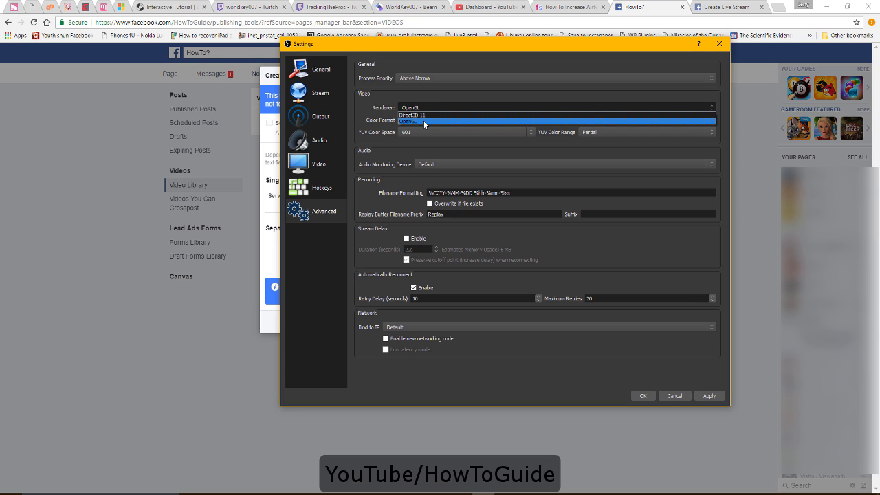
{"action": "left_click", "coordinate": [424, 122]}
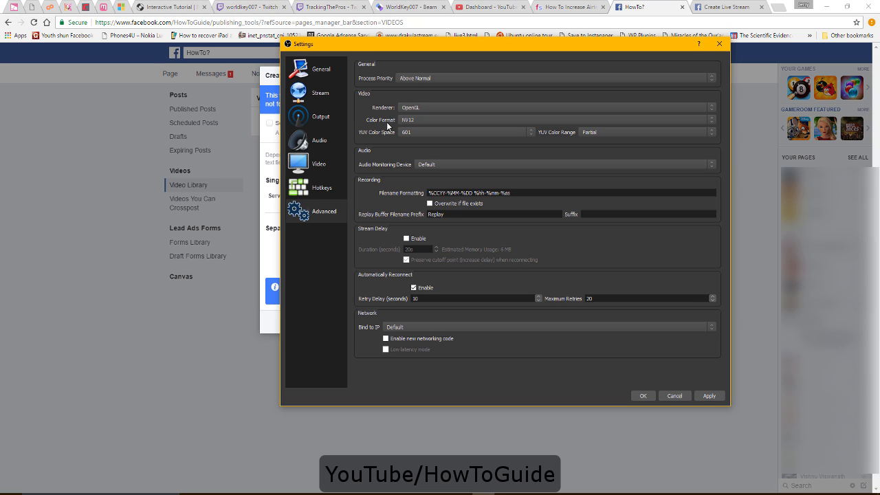
Step: Try Direct3D 11 as the video renderer and switch back to OpenGL
{"action": "left_click", "coordinate": [424, 107]}
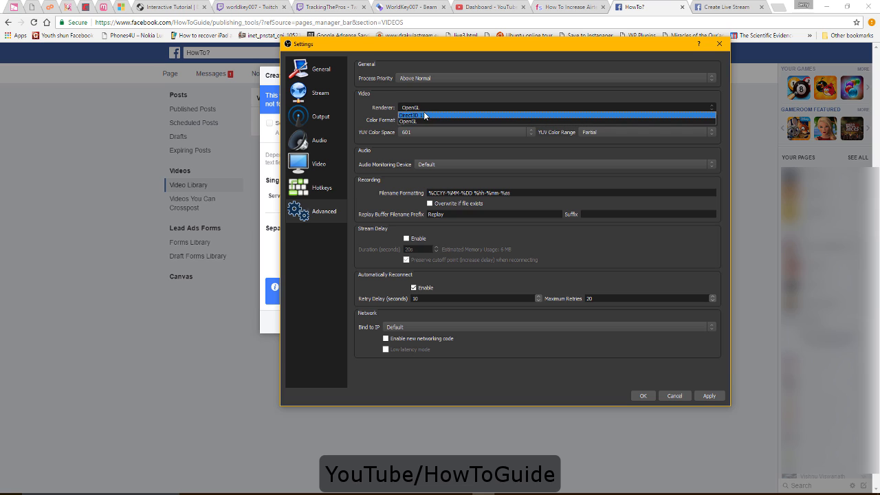
{"action": "left_click", "coordinate": [424, 114]}
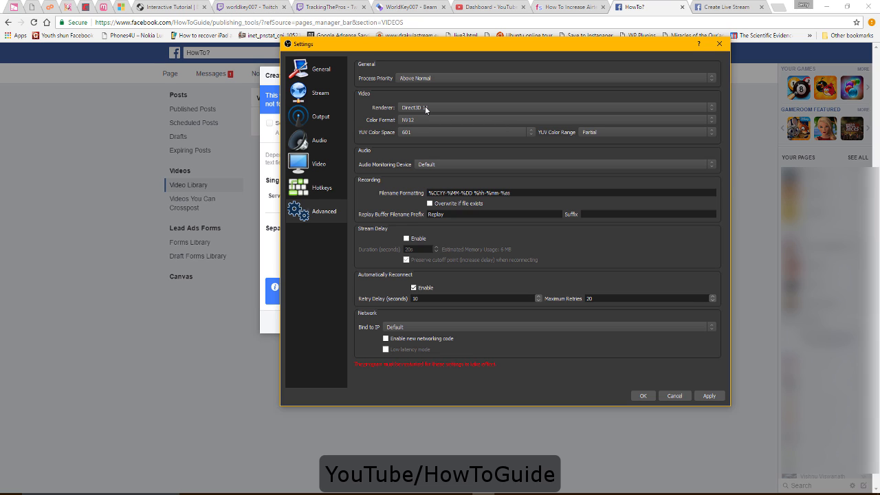
{"action": "left_click", "coordinate": [426, 108]}
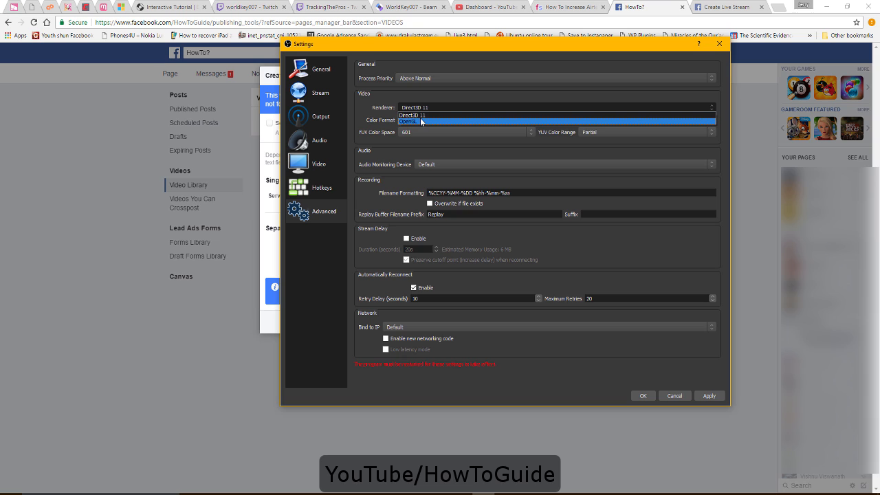
{"action": "left_click", "coordinate": [420, 120]}
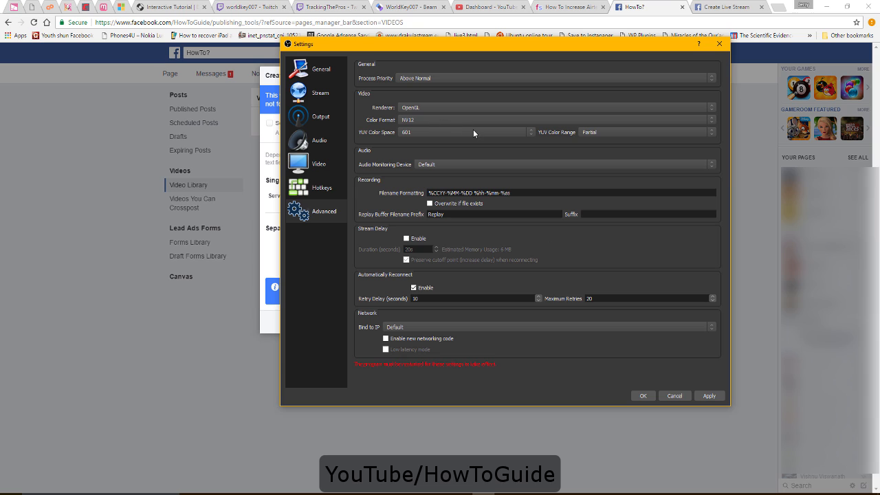
Step: Enable the stream delay and set its duration to 10 seconds
{"action": "left_click", "coordinate": [406, 238]}
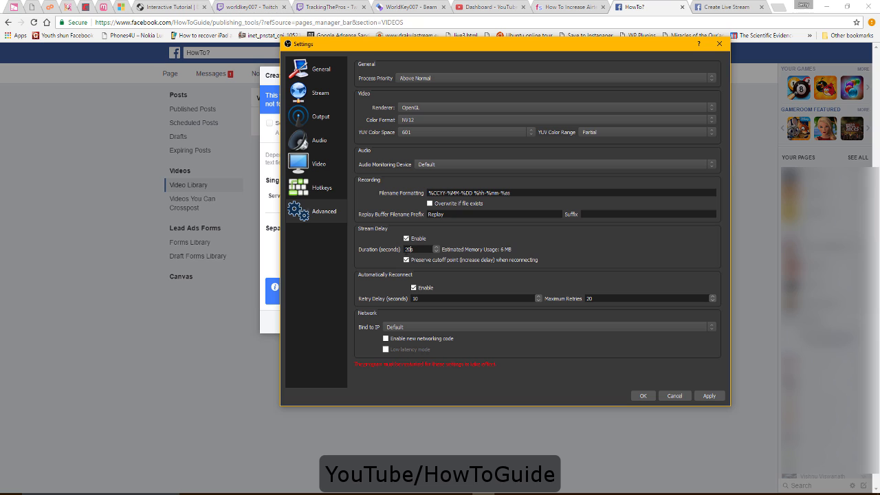
{"action": "double_click", "coordinate": [407, 249]}
{"action": "type", "text": "10"}
Step: Set the automatic reconnect retry delay to 5 seconds and apply the settings
{"action": "left_click_drag", "start_coordinate": [422, 298], "coordinate": [392, 310]}
{"action": "type", "text": "5"}
{"action": "left_click", "coordinate": [714, 395]}
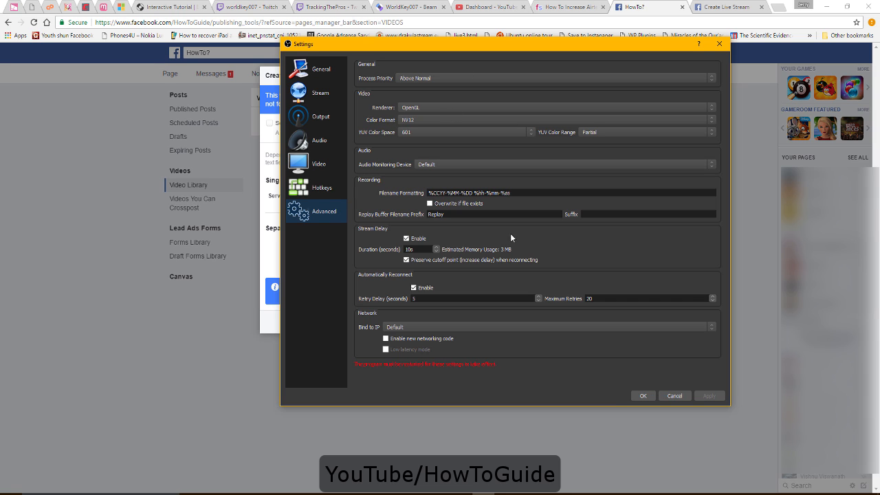
Step: Choose the Standard type in the recording output settings and check the folder selection for the recording path
{"action": "left_click", "coordinate": [313, 93]}
{"action": "left_click", "coordinate": [314, 117]}
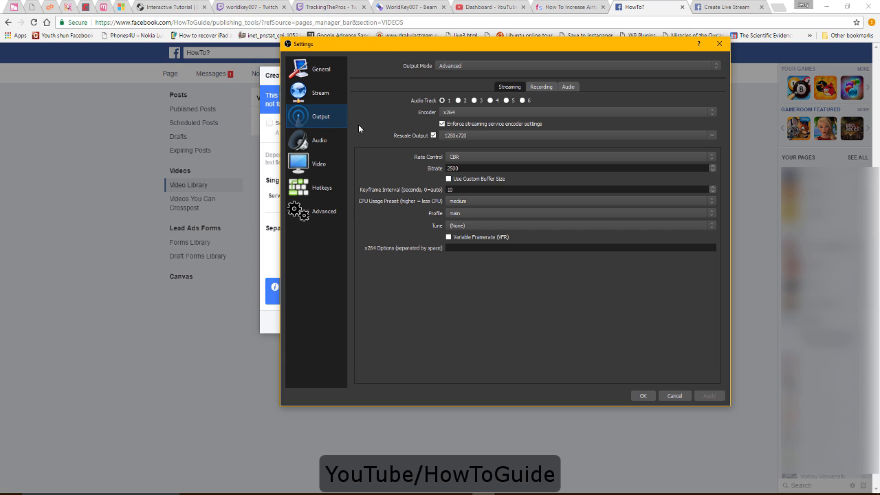
{"action": "left_click", "coordinate": [538, 87]}
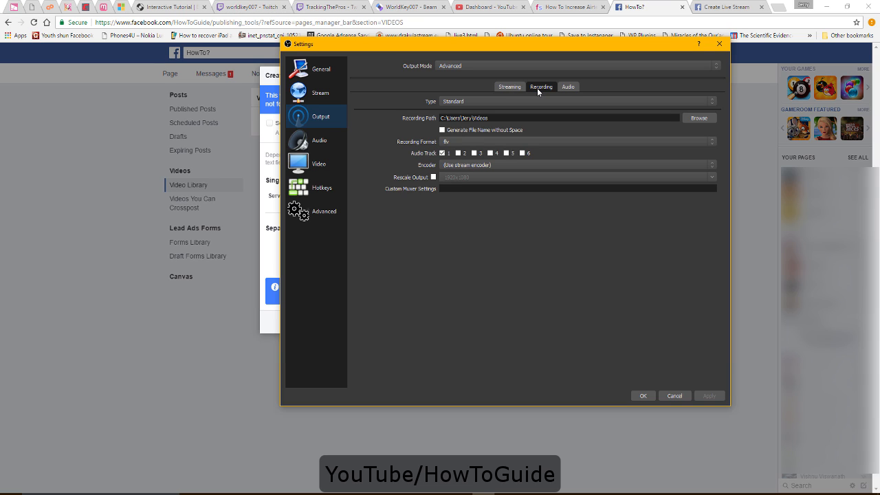
{"action": "left_click", "coordinate": [487, 103]}
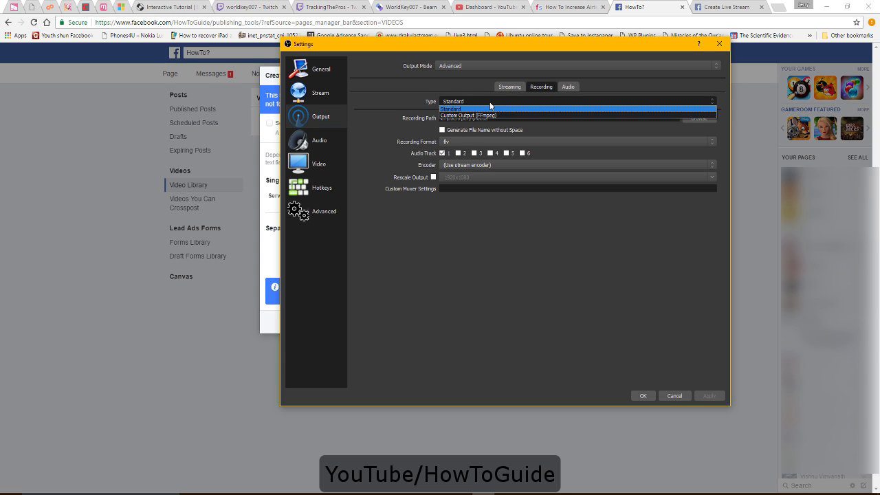
{"action": "left_click", "coordinate": [477, 110]}
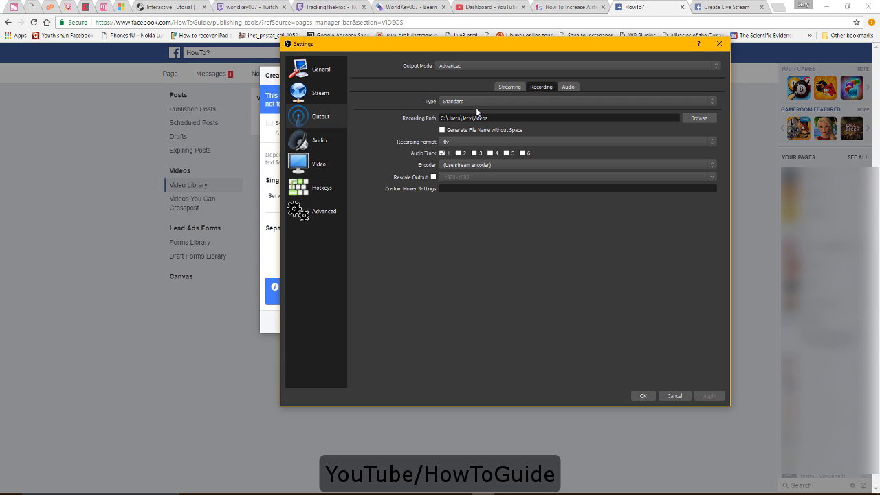
{"action": "left_click", "coordinate": [698, 118]}
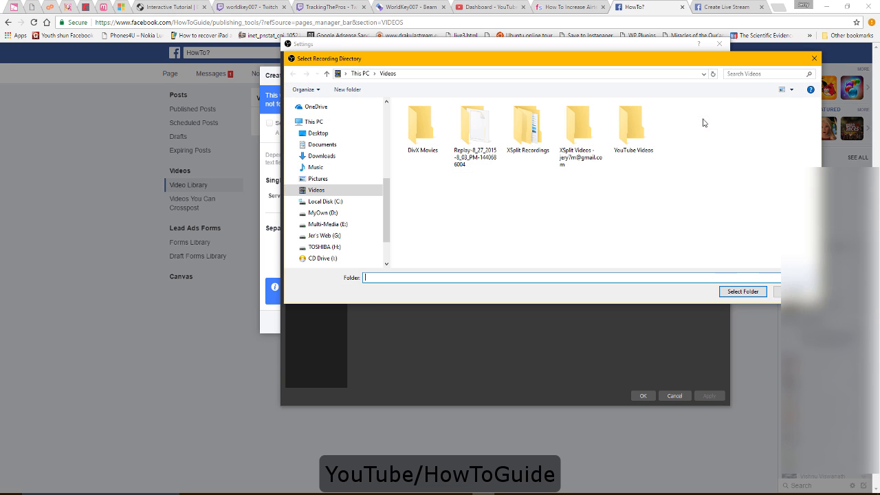
{"action": "left_click", "coordinate": [814, 58]}
Step: Set the recording format to mp4 and the recording encoder to x264
{"action": "left_click", "coordinate": [457, 142]}
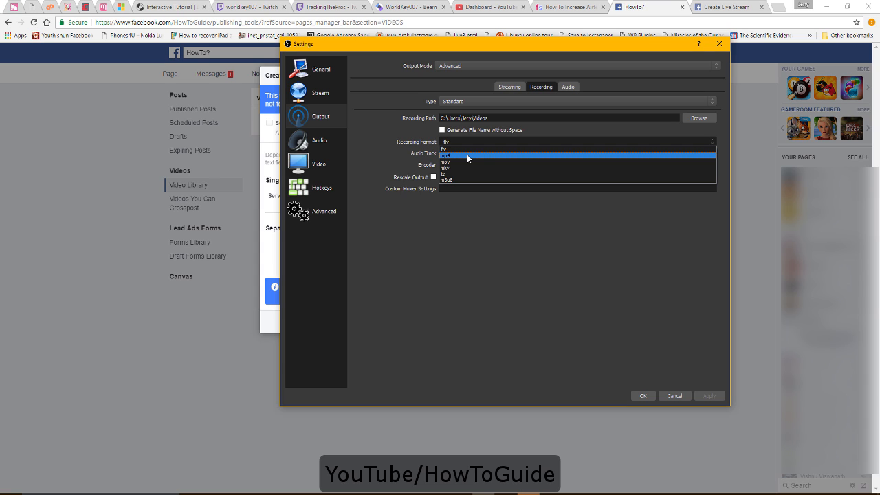
{"action": "left_click", "coordinate": [467, 155]}
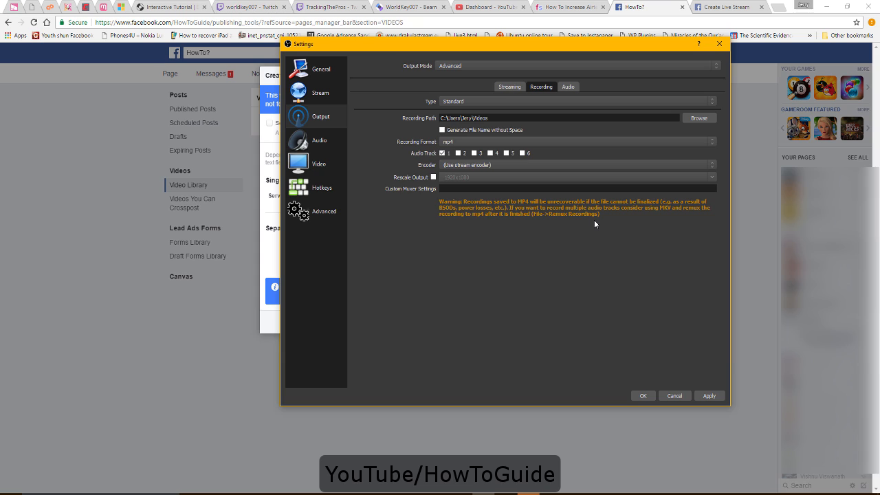
{"action": "left_click", "coordinate": [451, 165]}
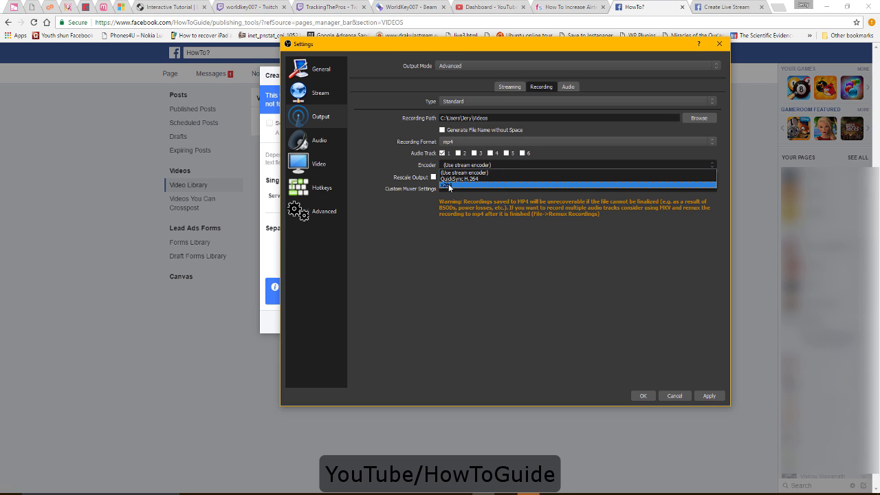
{"action": "left_click", "coordinate": [449, 185]}
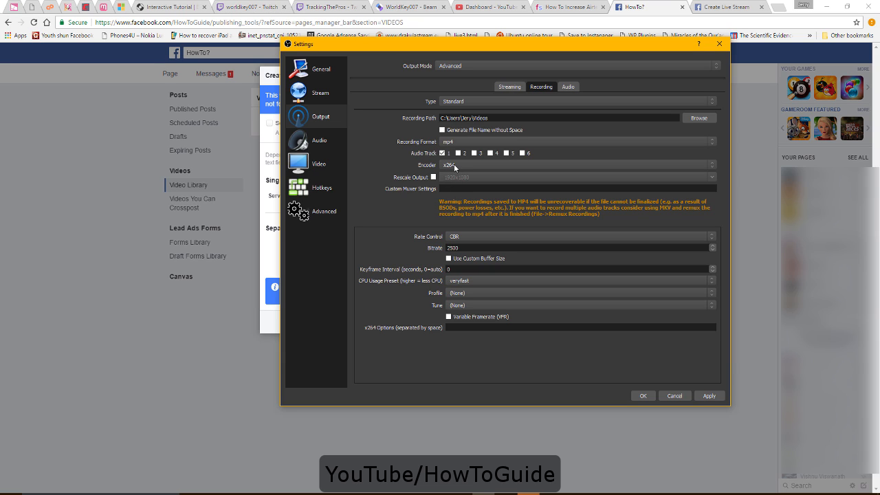
Step: Try the QuickSync H.264 recording encoder and switch back to x264
{"action": "left_click", "coordinate": [454, 167]}
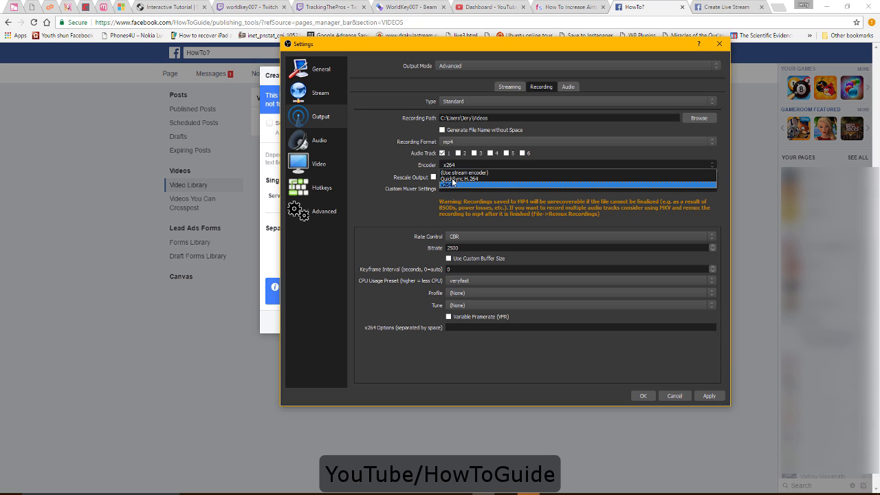
{"action": "left_click", "coordinate": [452, 178]}
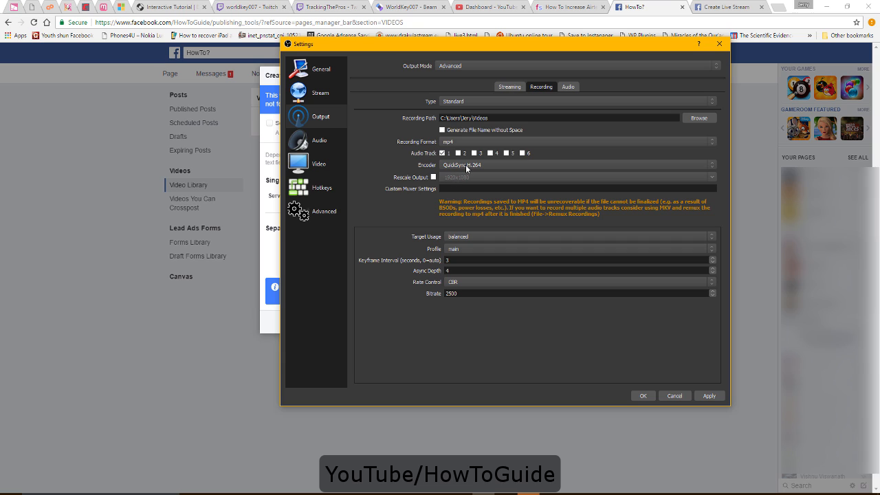
{"action": "left_click", "coordinate": [465, 164]}
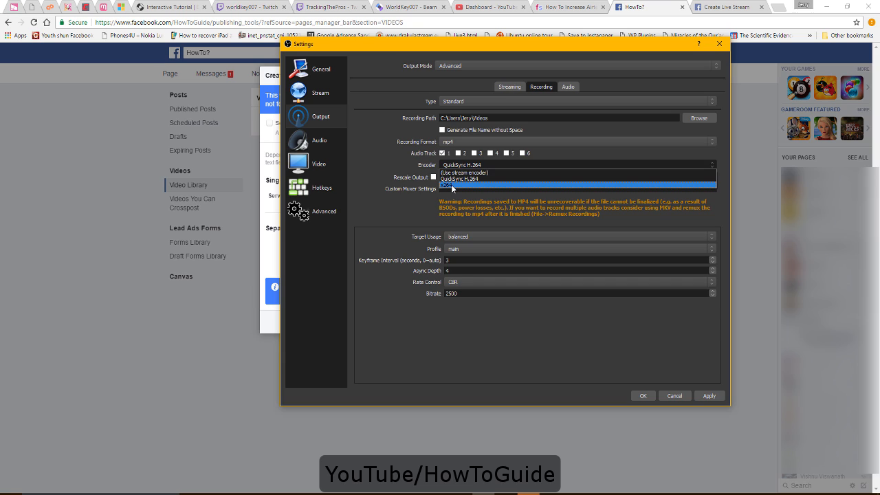
{"action": "left_click", "coordinate": [451, 184]}
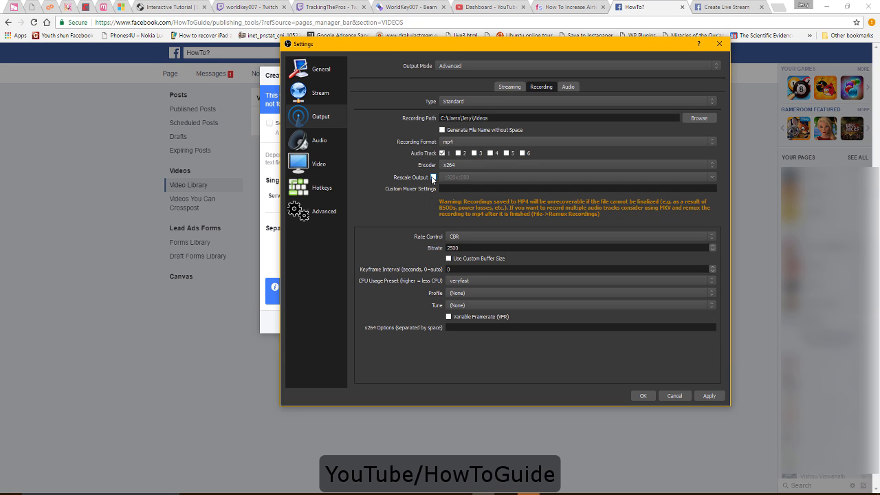
Step: Enable rescaled recording output at 1920x1080 and choose CBR as the rate control
{"action": "left_click", "coordinate": [433, 176]}
{"action": "left_click_drag", "start_coordinate": [484, 178], "coordinate": [391, 179]}
{"action": "left_click", "coordinate": [455, 190]}
{"action": "left_click", "coordinate": [480, 235]}
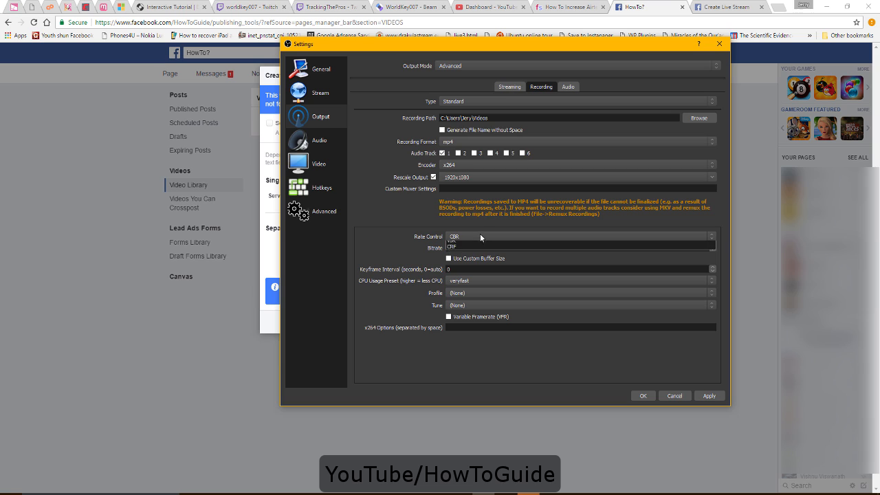
{"action": "left_click", "coordinate": [470, 243]}
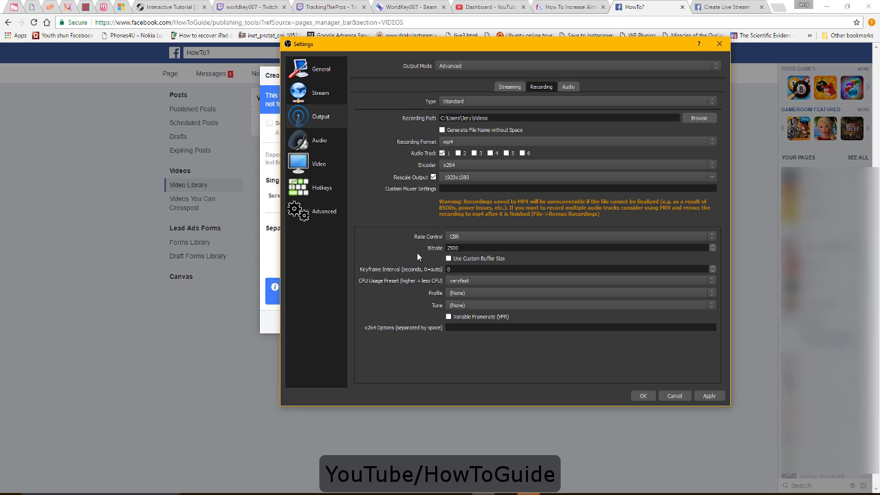
Step: Set the recording's keyframe interval to 5 seconds and its CPU usage preset to medium
{"action": "key", "text": "Tab"}
{"action": "left_click_drag", "start_coordinate": [454, 269], "coordinate": [373, 285]}
{"action": "key", "text": "BackSpace"}
{"action": "type", "text": "5"}
{"action": "left_click", "coordinate": [474, 280]}
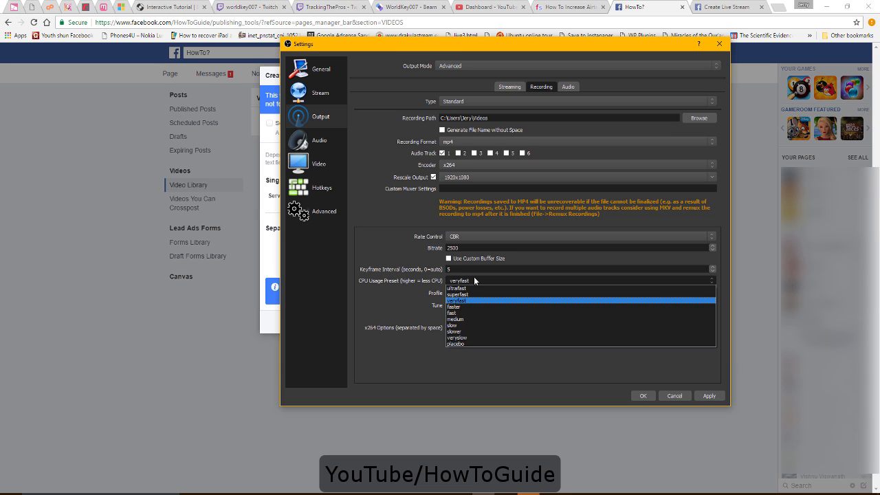
{"action": "left_click", "coordinate": [467, 320]}
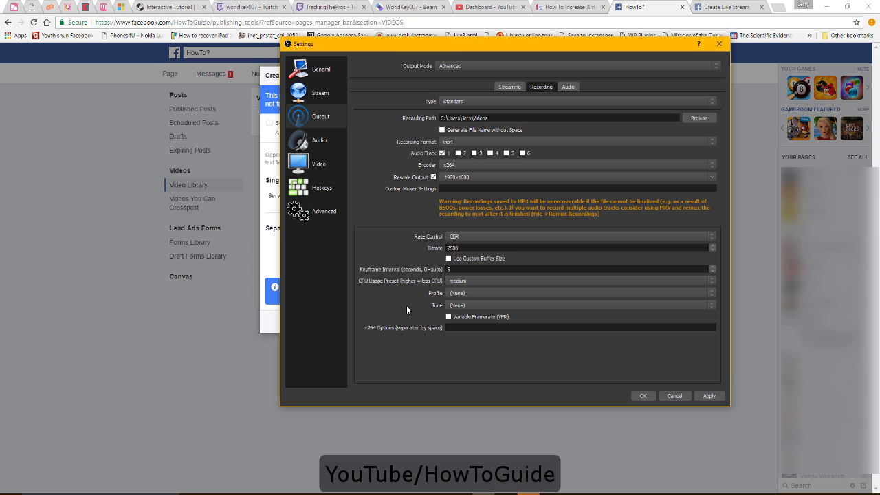
Step: Set the recording encoder's profile to main
{"action": "left_click", "coordinate": [476, 292]}
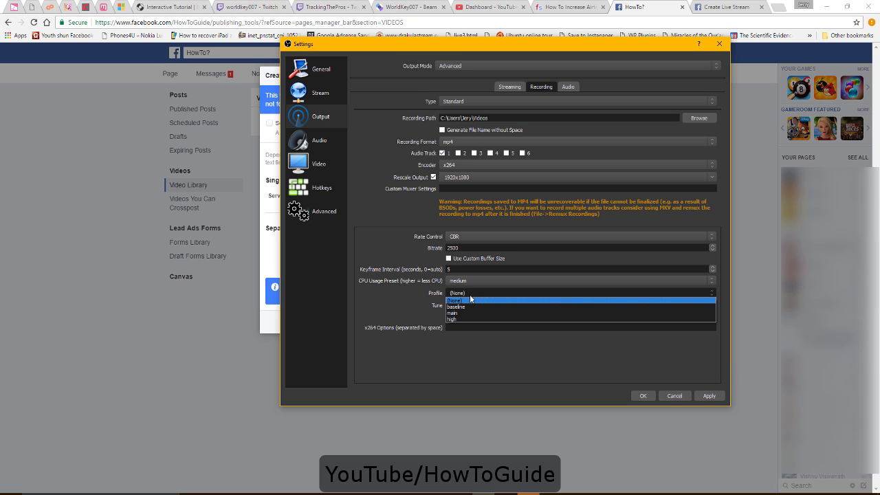
{"action": "left_click", "coordinate": [459, 314]}
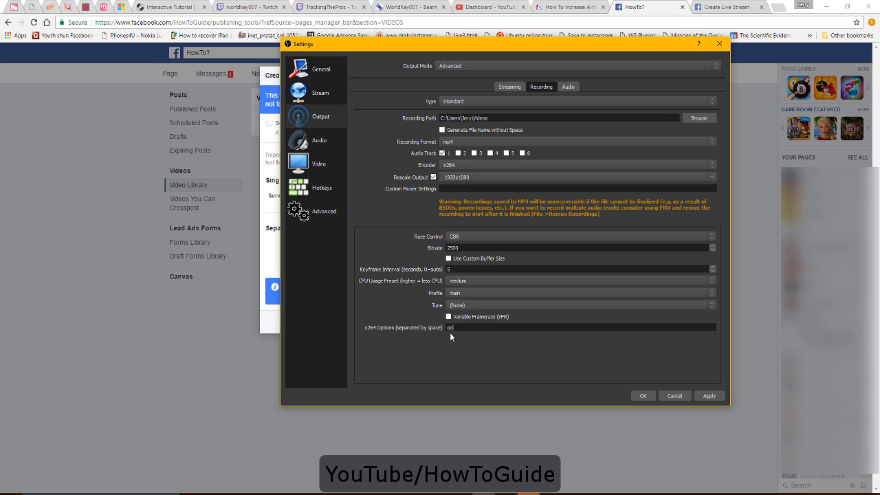
Step: Try entering open=CL as a custom x264 option for the recording and clear the field again
{"action": "type", "text": "open=CL"}
{"action": "left_click", "coordinate": [466, 327]}
{"action": "type", "text": "t"}
{"action": "key", "text": "BackSpace"}
{"action": "left_click_drag", "start_coordinate": [488, 327], "coordinate": [363, 340]}
{"action": "key", "text": "BackSpace"}
Step: Apply the recording output settings and close the settings window
{"action": "left_click", "coordinate": [722, 396]}
{"action": "left_click", "coordinate": [641, 395]}
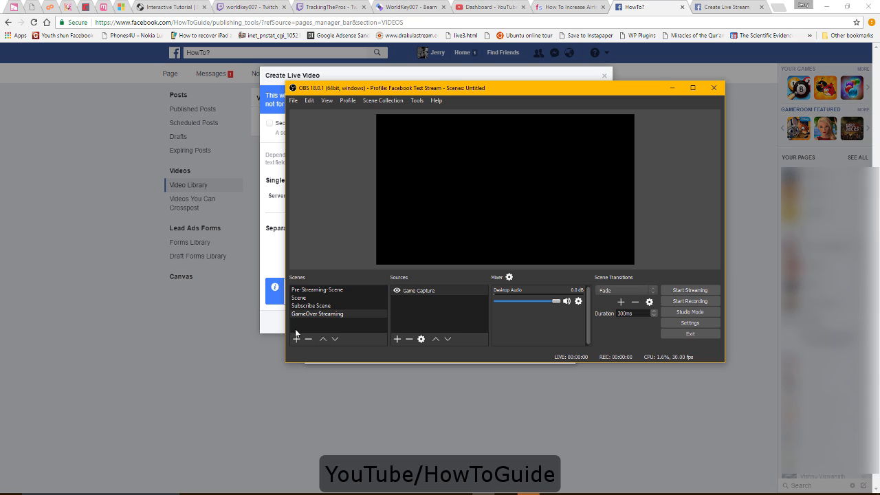
Step: Look through the existing scenes and their sources, including the Subscribe Scene
{"action": "left_click", "coordinate": [423, 291]}
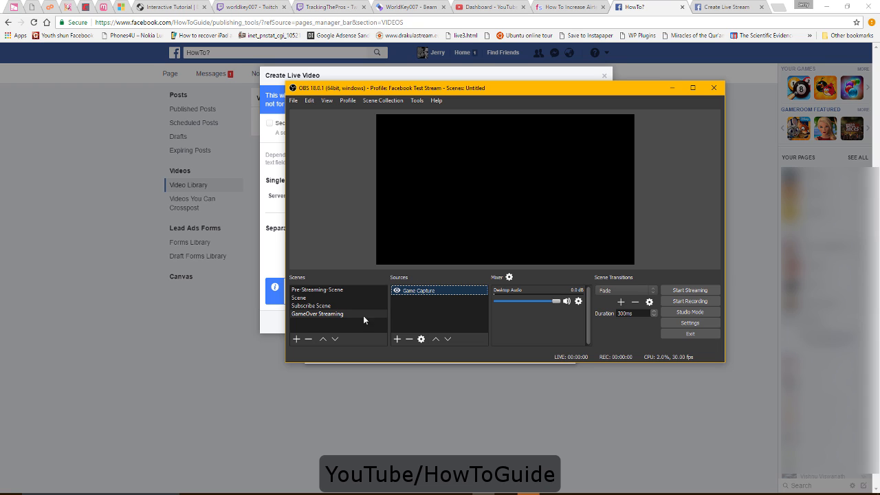
{"action": "left_click", "coordinate": [323, 298]}
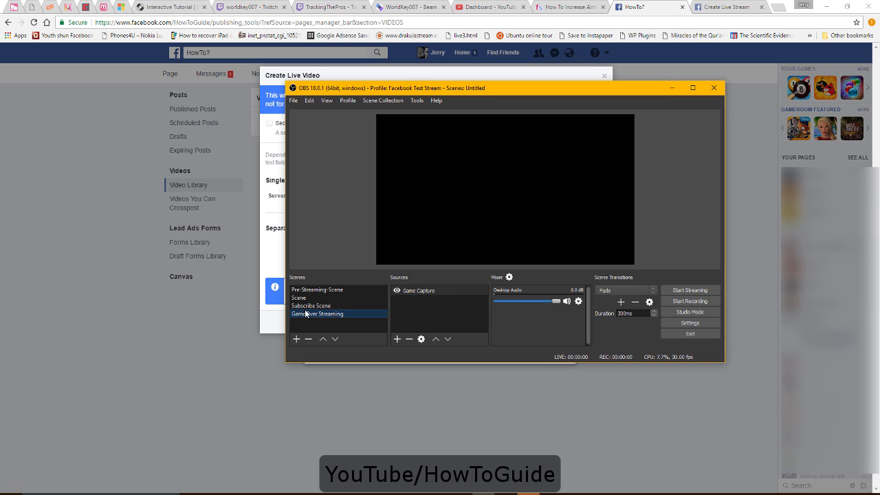
{"action": "left_click", "coordinate": [316, 307]}
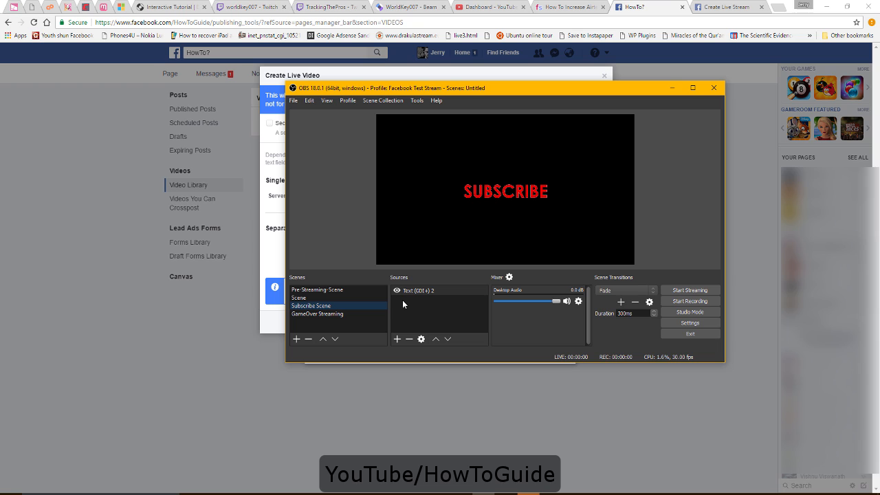
Step: Remove the Game Capture source from the GameOver Streaming scene
{"action": "left_click", "coordinate": [324, 313]}
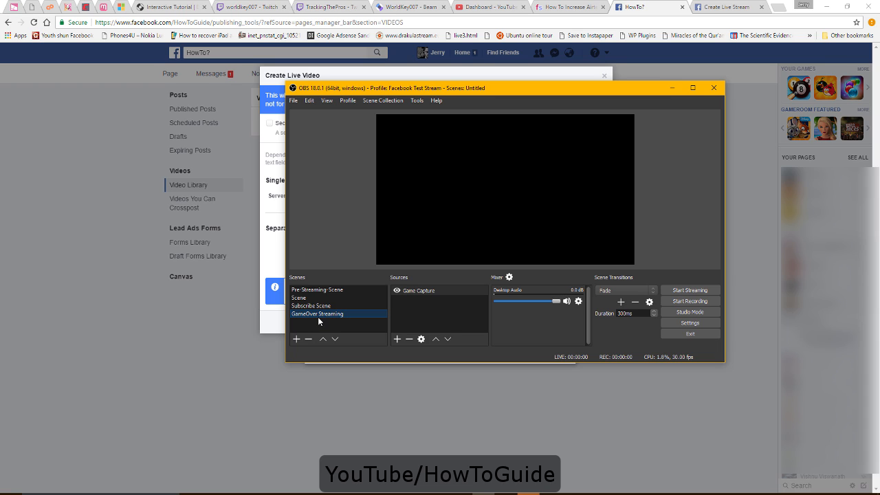
{"action": "left_click", "coordinate": [421, 291]}
{"action": "right_click", "coordinate": [420, 290]}
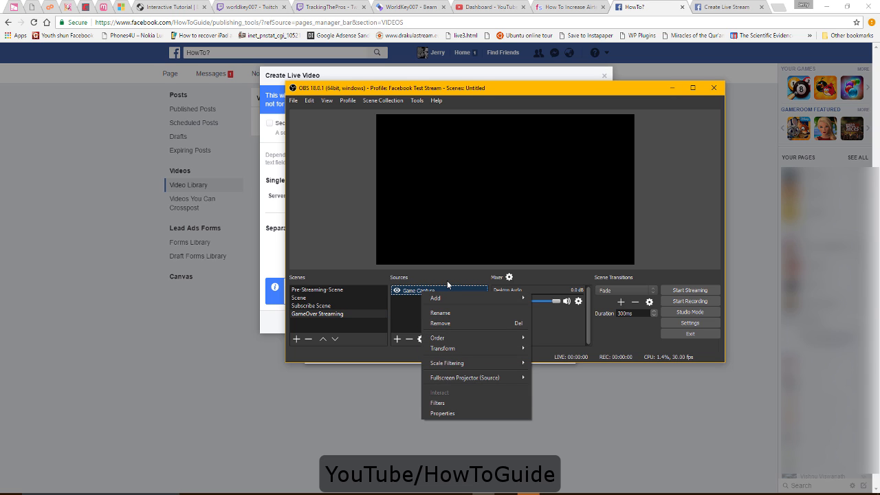
{"action": "left_click", "coordinate": [462, 323]}
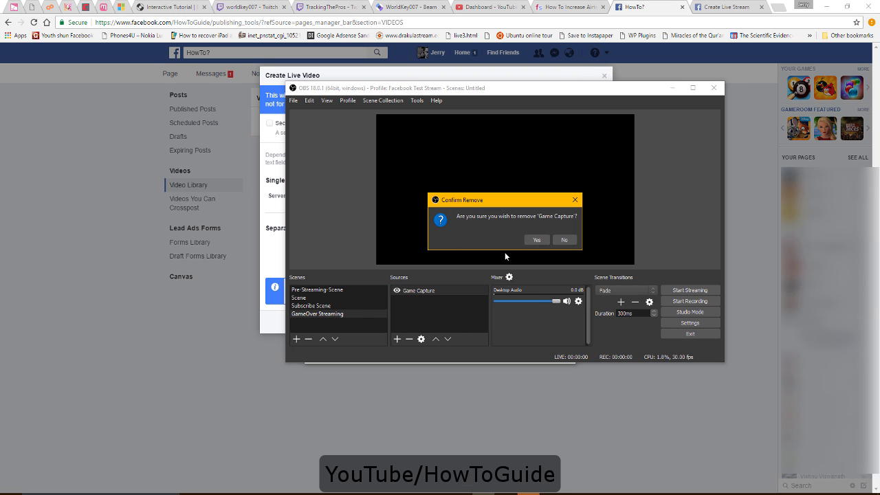
{"action": "left_click", "coordinate": [539, 240]}
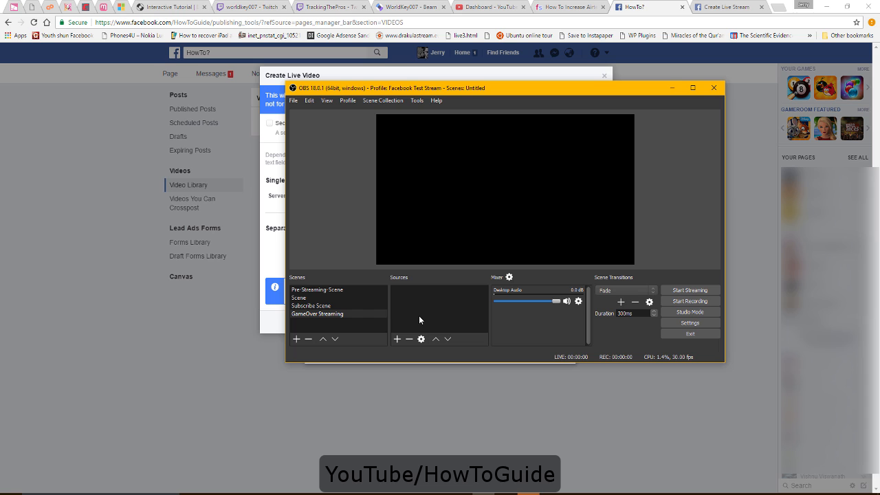
Step: Add a new, visible Game Capture source to the GameOver Streaming scene and open its properties
{"action": "left_click", "coordinate": [399, 339]}
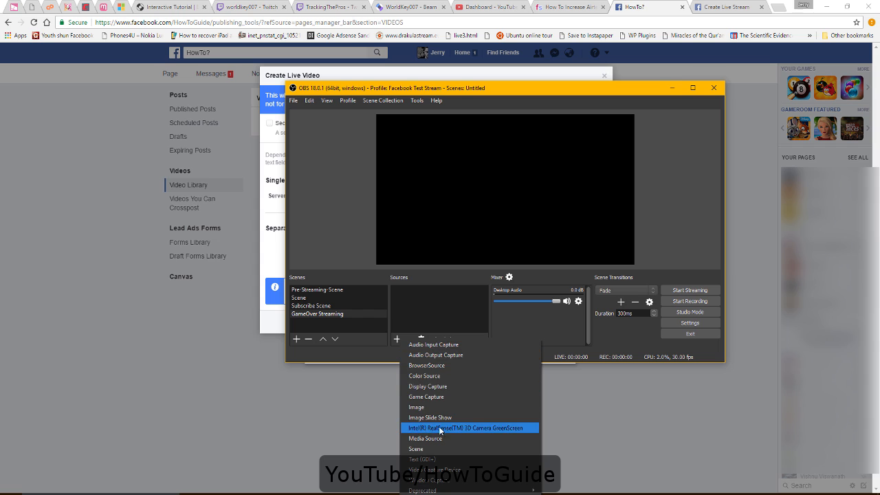
{"action": "left_click", "coordinate": [445, 399]}
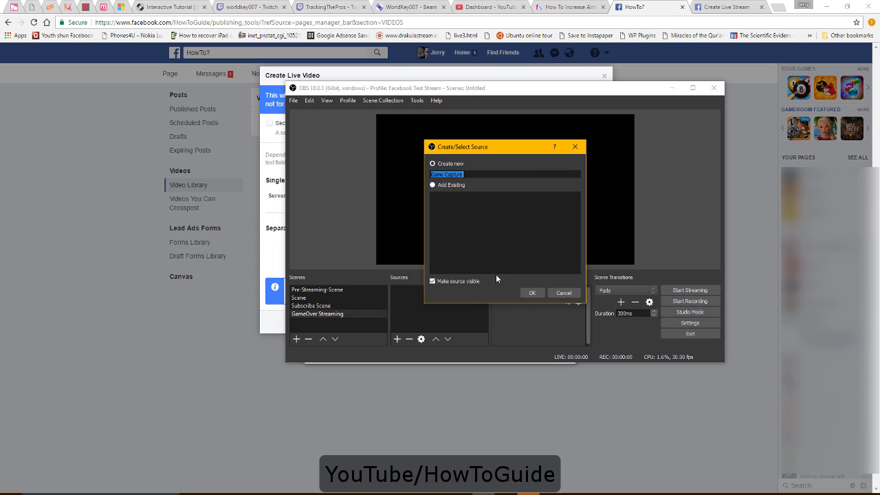
{"action": "left_click", "coordinate": [477, 175]}
{"action": "left_click", "coordinate": [532, 292]}
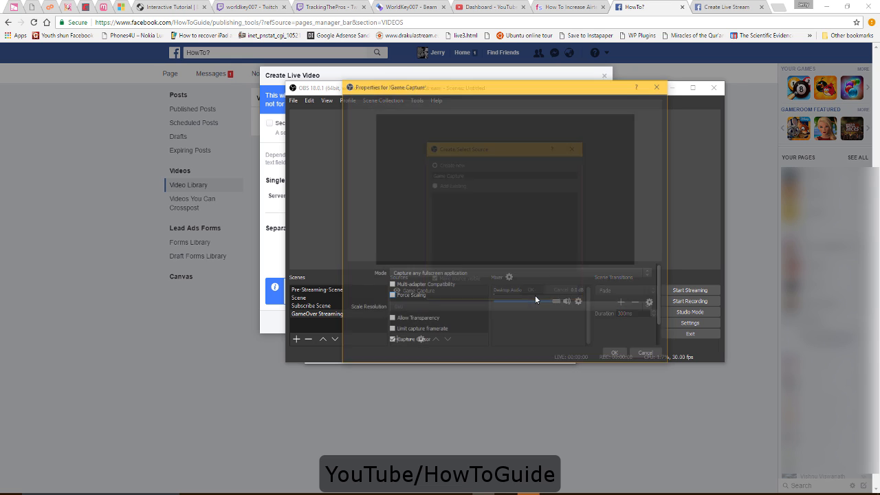
{"action": "left_click_drag", "start_coordinate": [567, 94], "coordinate": [523, 88]}
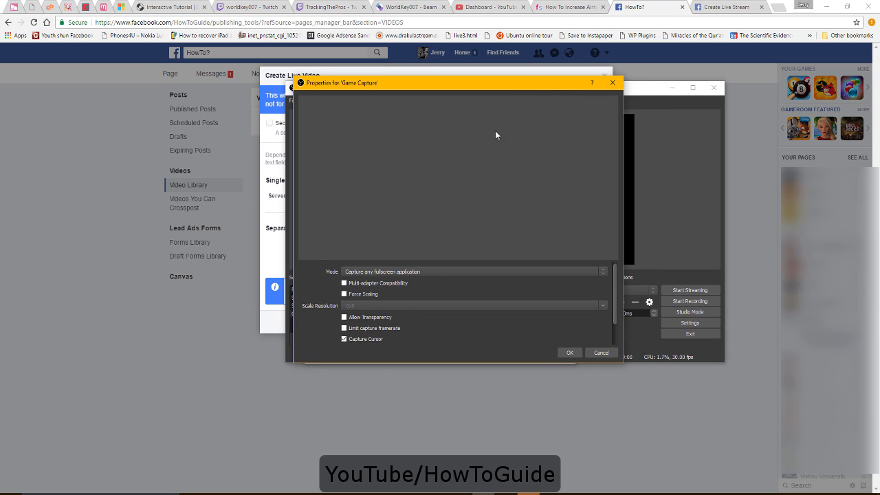
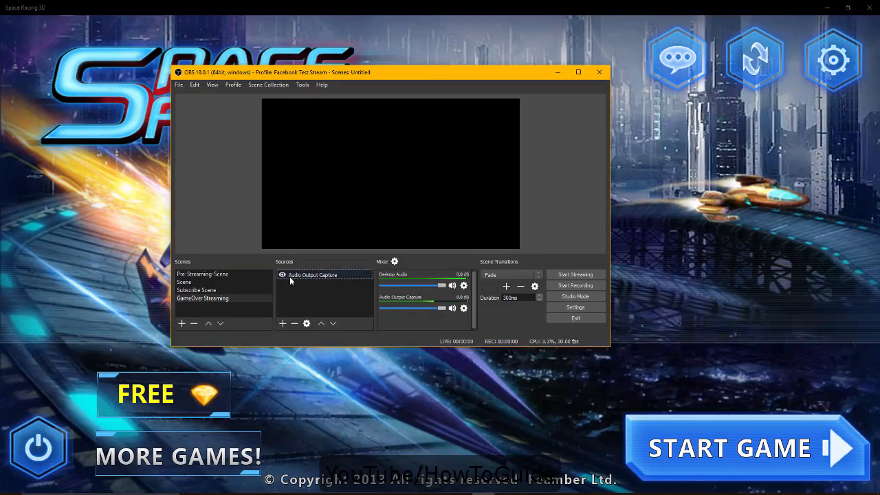
Step: Add a Game Capture source for the [SpaceRacing.exe]: Space Racing 3D window, force-scaled to 640x360, and enlarge it to fill the preview canvas
{"action": "left_click", "coordinate": [241, 298]}
{"action": "left_click", "coordinate": [314, 276]}
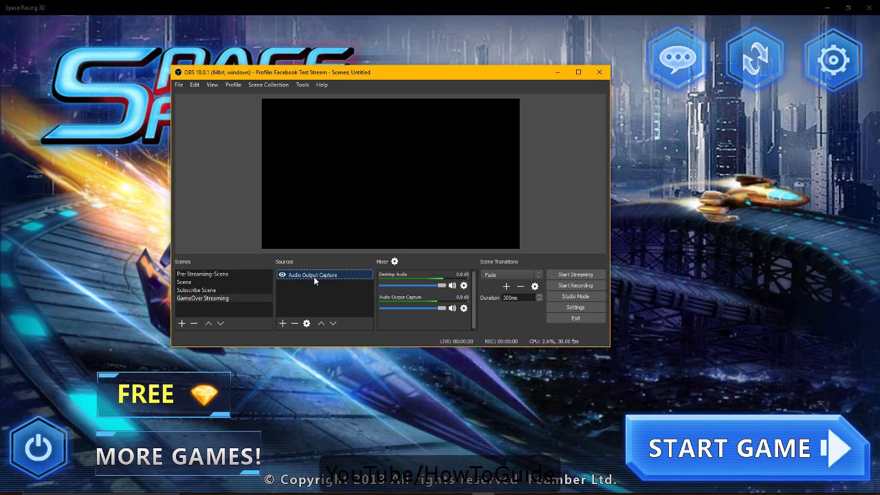
{"action": "left_click", "coordinate": [282, 323]}
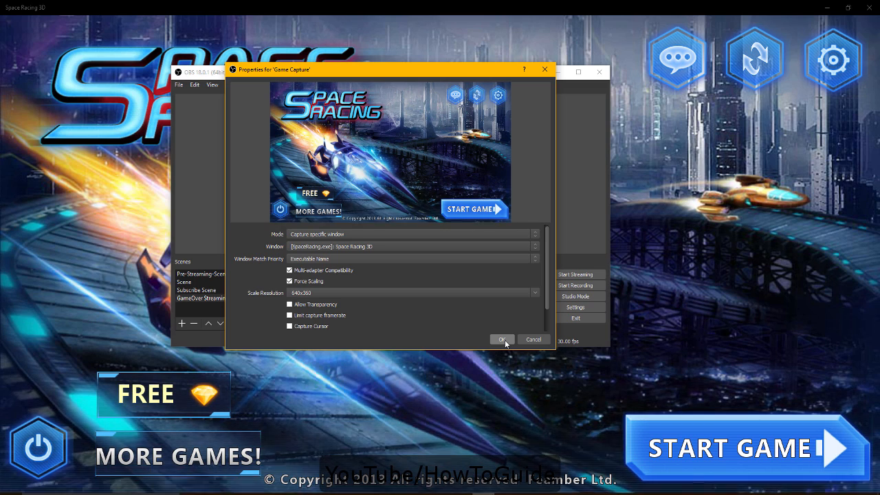
{"action": "left_click", "coordinate": [503, 340]}
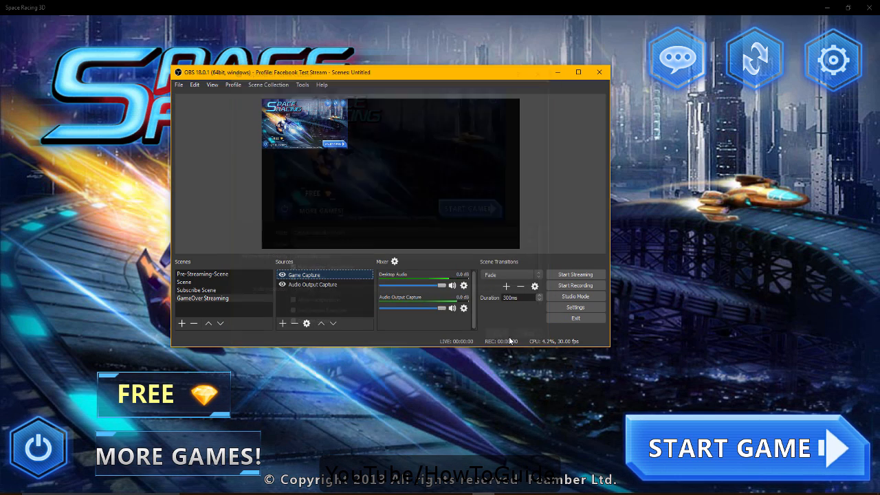
{"action": "right_click", "coordinate": [326, 126]}
{"action": "left_click", "coordinate": [358, 139]}
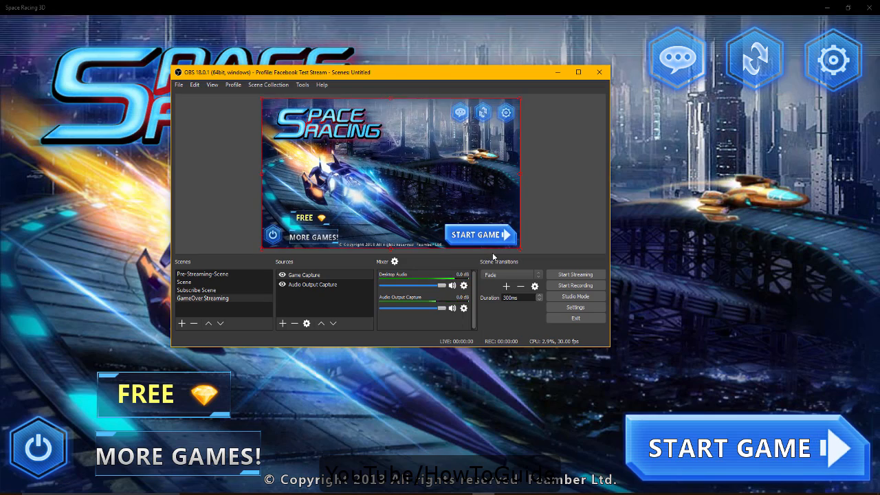
Step: Try the Output (1280x720) and Canvas (1920x1080) preview scaling and switch back to Scale to Window
{"action": "right_click", "coordinate": [355, 121]}
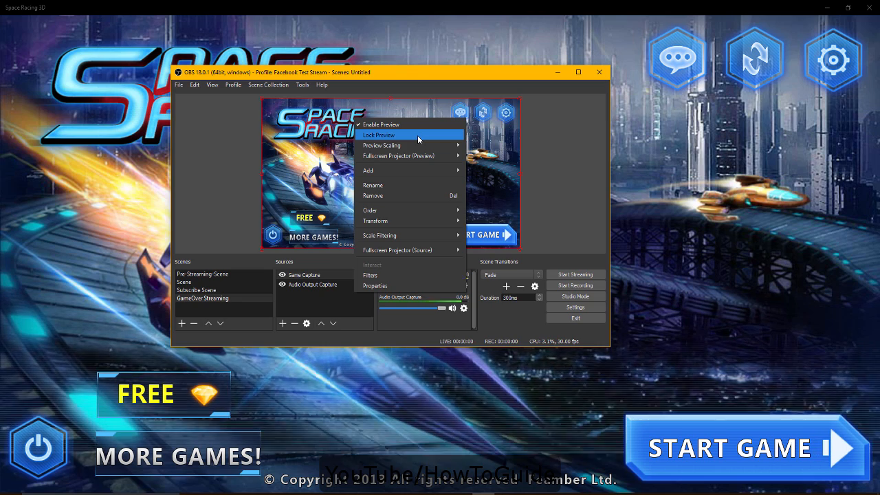
{"action": "mouse_move", "coordinate": [419, 145]}
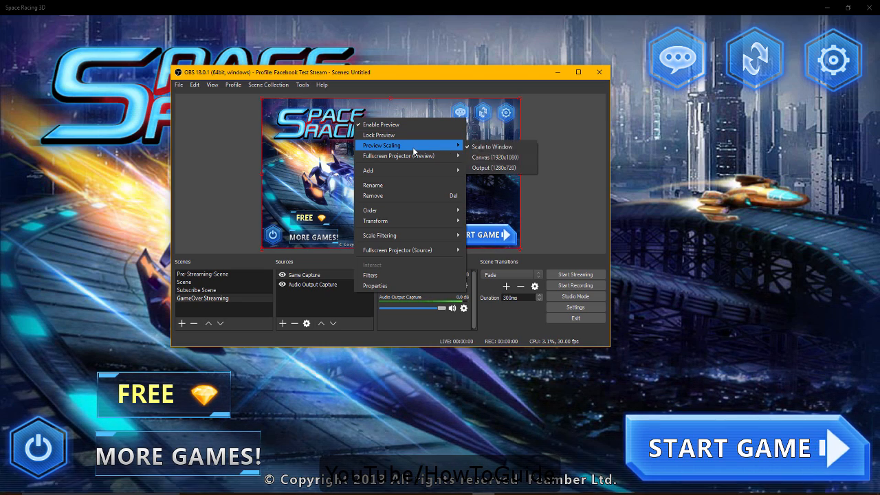
{"action": "left_click", "coordinate": [495, 157]}
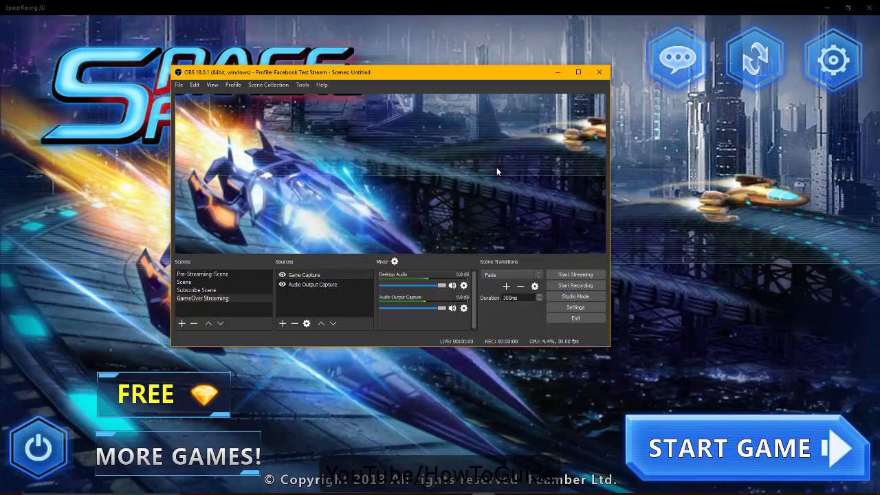
{"action": "right_click", "coordinate": [336, 119]}
{"action": "mouse_move", "coordinate": [406, 160]}
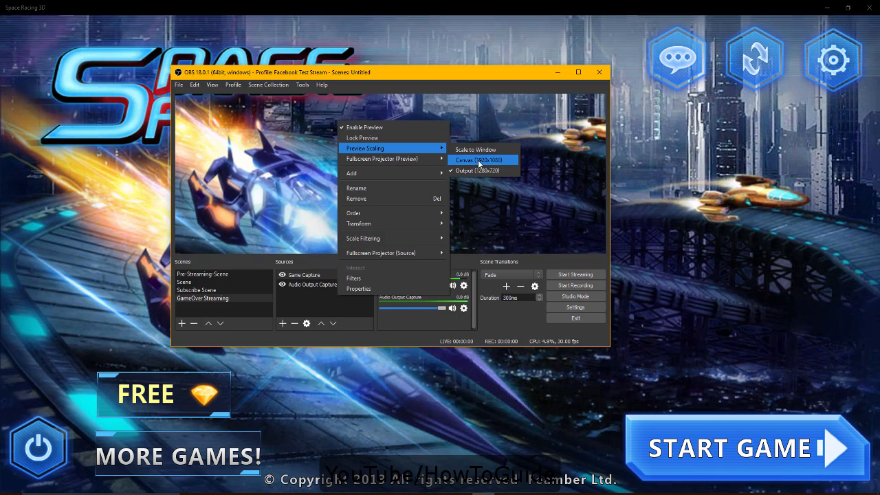
{"action": "left_click", "coordinate": [477, 160]}
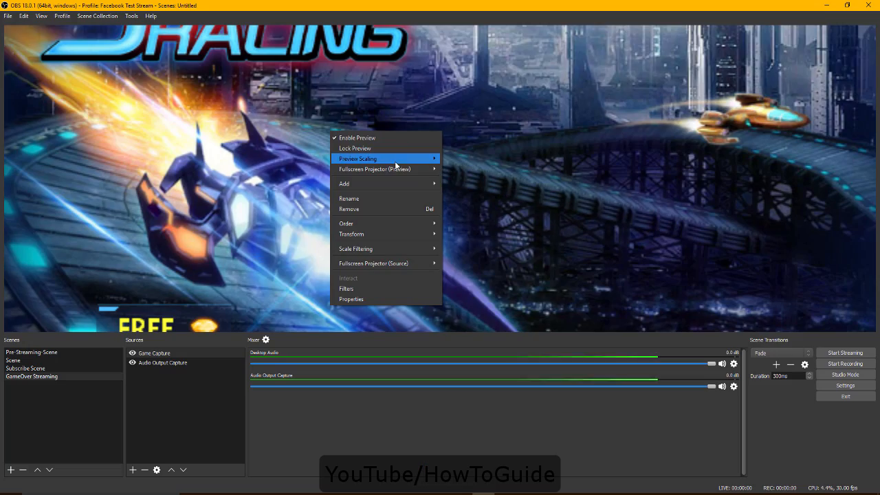
{"action": "mouse_move", "coordinate": [406, 159]}
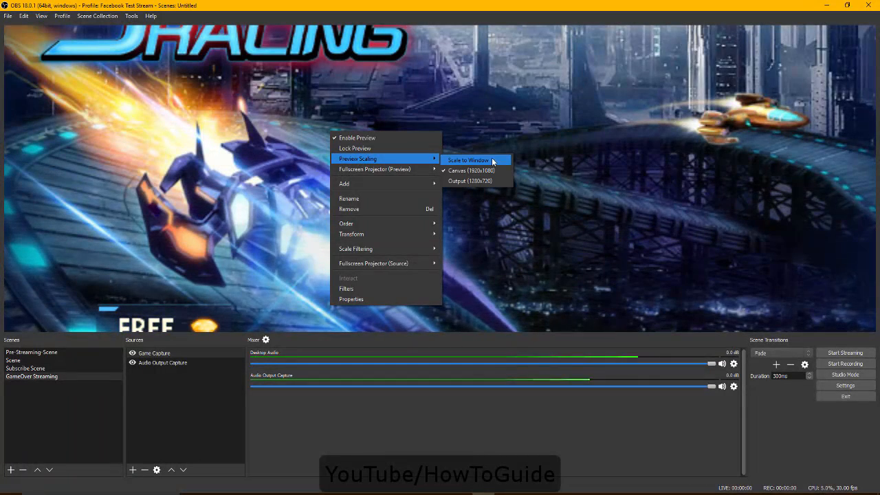
{"action": "left_click", "coordinate": [449, 161]}
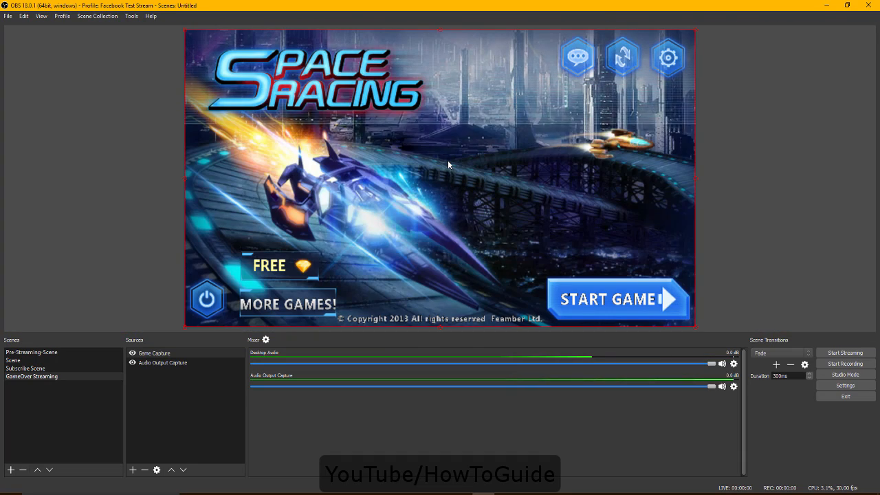
Step: Lock the preview against accidental changes, trying a small resize of the game capture in between
{"action": "right_click", "coordinate": [392, 76]}
{"action": "left_click", "coordinate": [420, 97]}
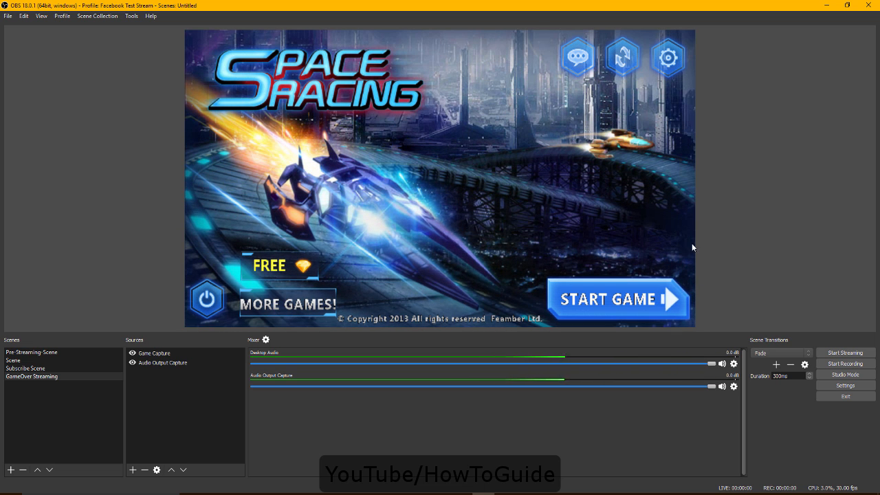
{"action": "left_click", "coordinate": [636, 249]}
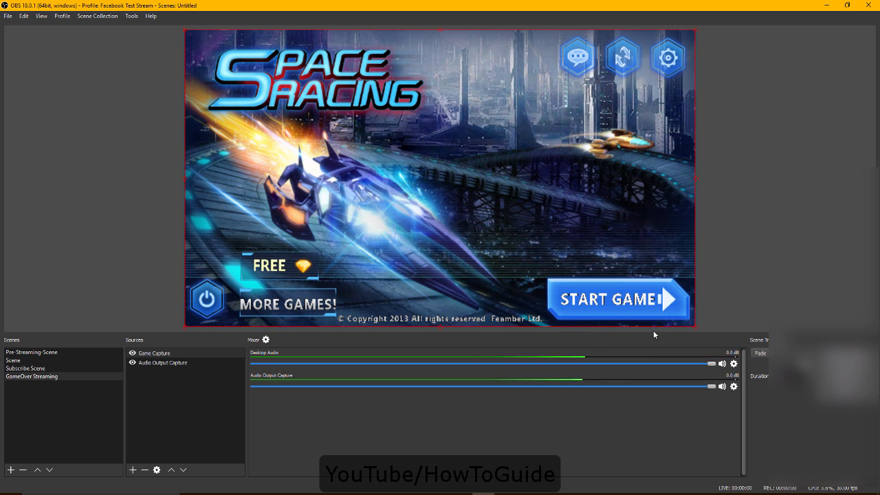
{"action": "left_click_drag", "start_coordinate": [694, 325], "coordinate": [690, 298]}
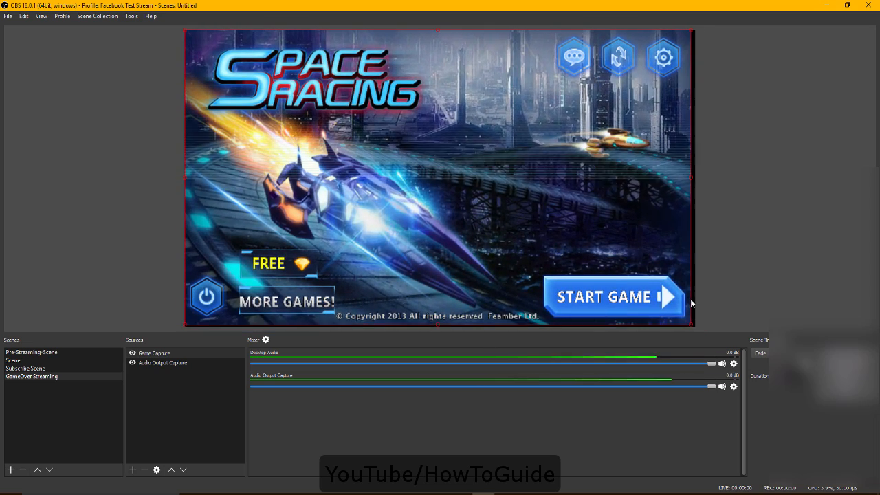
{"action": "right_click", "coordinate": [328, 68]}
{"action": "left_click", "coordinate": [365, 88]}
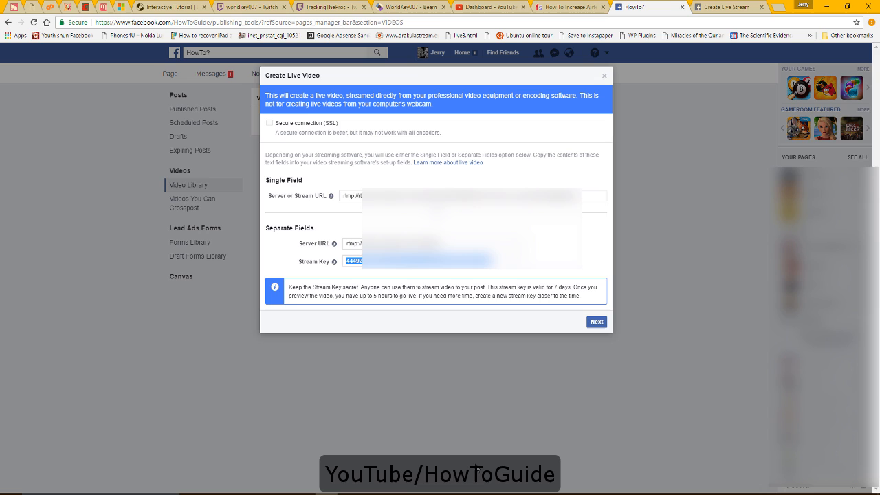
Step: Switch back to OBS Studio, try automatic recording when streaming in the general settings, and apply them with that option turned off again
{"action": "left_click", "coordinate": [483, 492]}
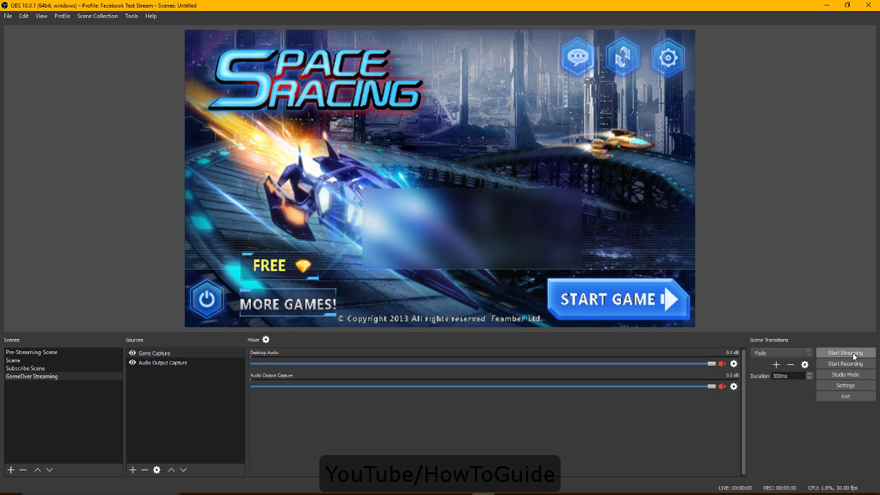
{"action": "left_click", "coordinate": [846, 385]}
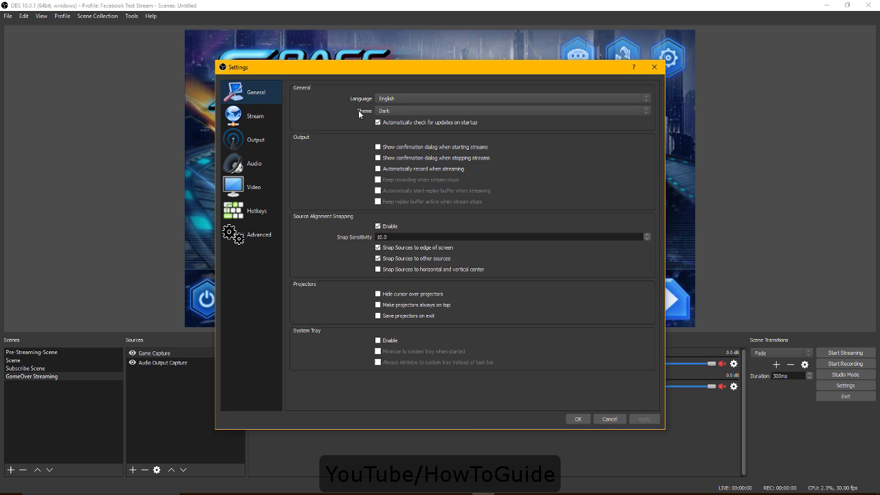
{"action": "left_click", "coordinate": [377, 168]}
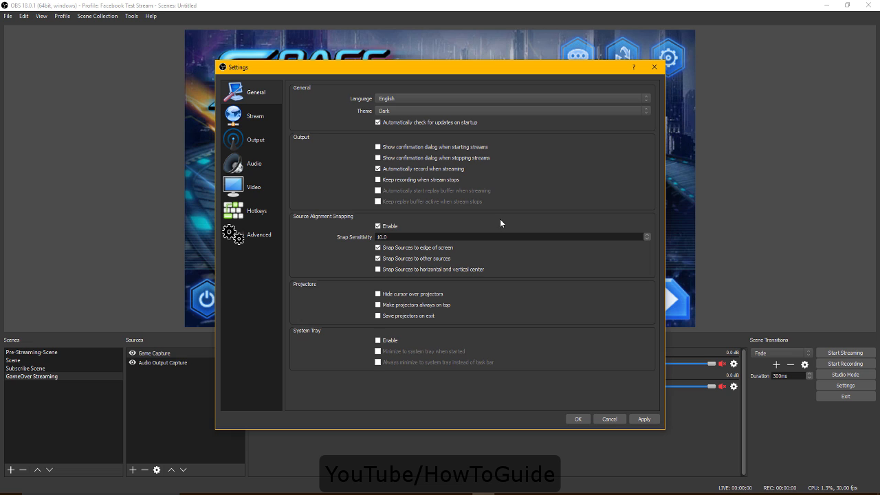
{"action": "left_click", "coordinate": [377, 169]}
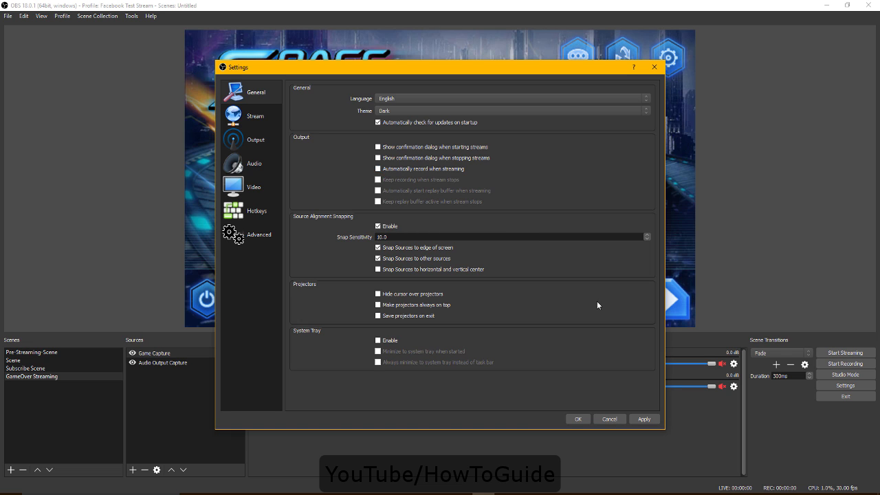
{"action": "left_click", "coordinate": [647, 420]}
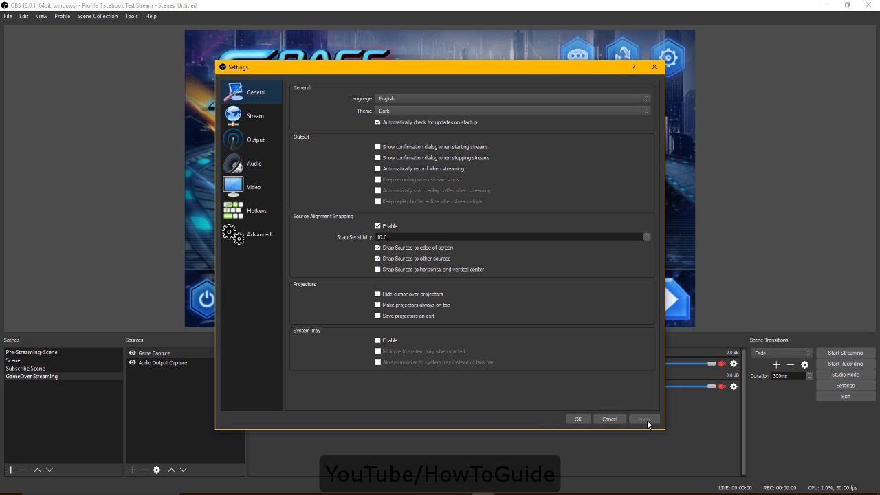
Step: Try the confirmation dialog for starting streams in the general settings, turn it off again, and accept the settings
{"action": "left_click", "coordinate": [377, 147]}
{"action": "left_click", "coordinate": [378, 148]}
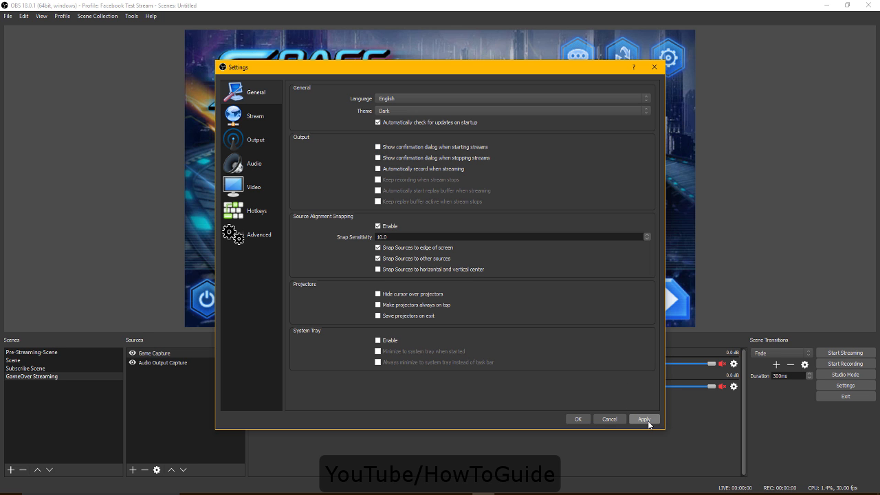
{"action": "left_click", "coordinate": [581, 418]}
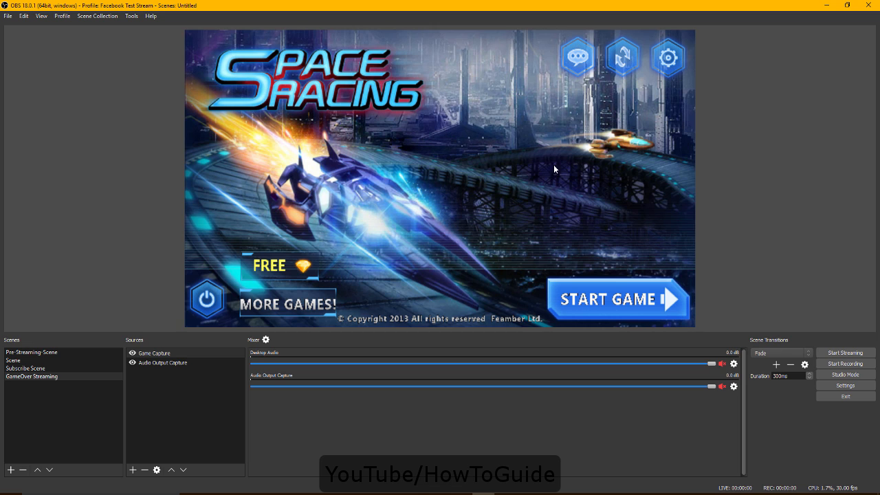
Step: Try to start streaming, advance Facebook's Create Live Video dialog to its next page, and dismiss OBS's connection message
{"action": "left_click", "coordinate": [857, 354]}
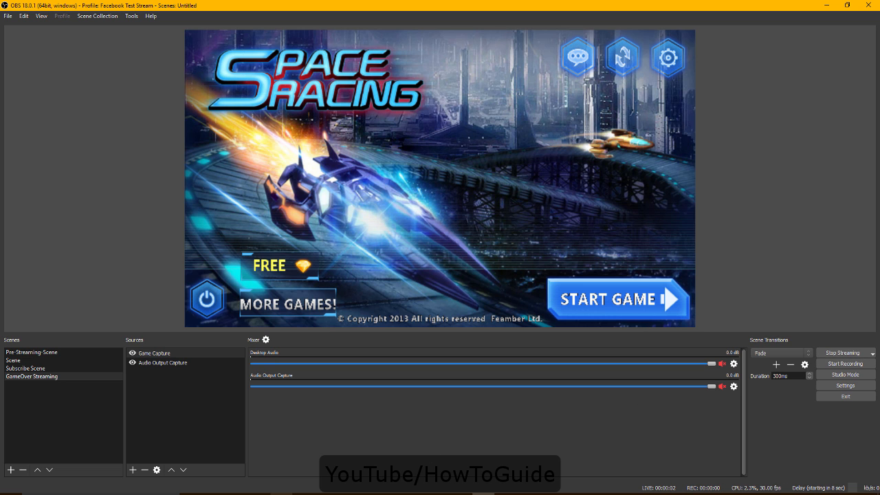
{"action": "left_click", "coordinate": [306, 493]}
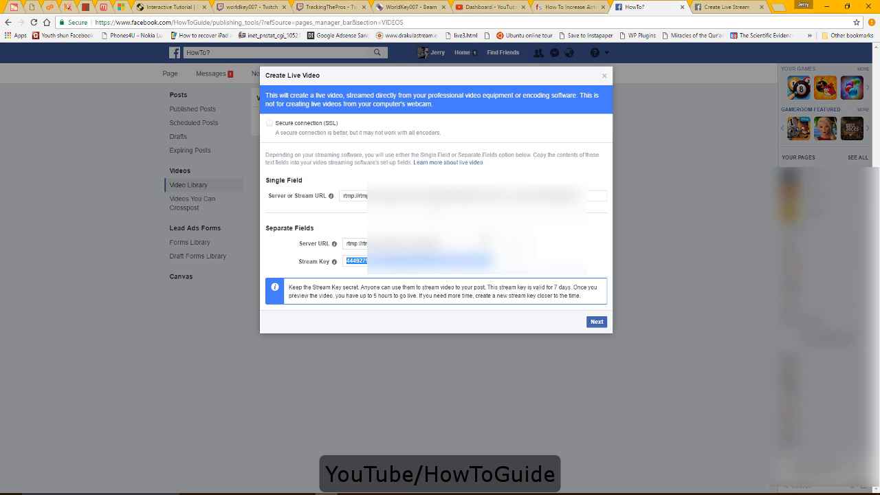
{"action": "left_click", "coordinate": [596, 323]}
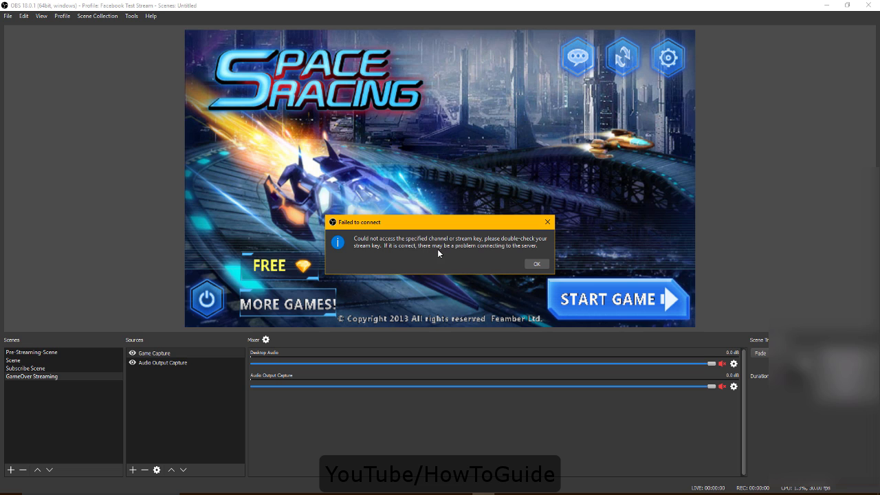
{"action": "left_click", "coordinate": [536, 264]}
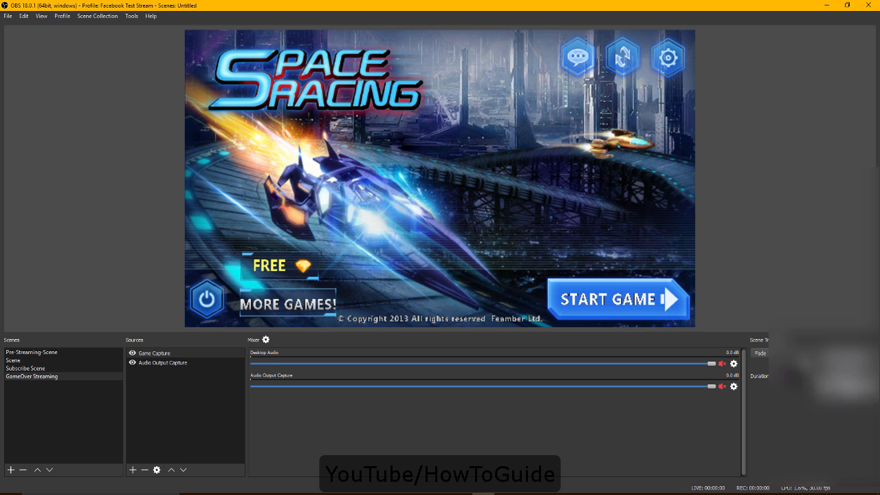
Step: In the stream settings, set the stream type to Custom Streaming Server with the URL rtmp://rtmp-api.facebook.com:80/rtmp/
{"action": "left_click", "coordinate": [846, 385]}
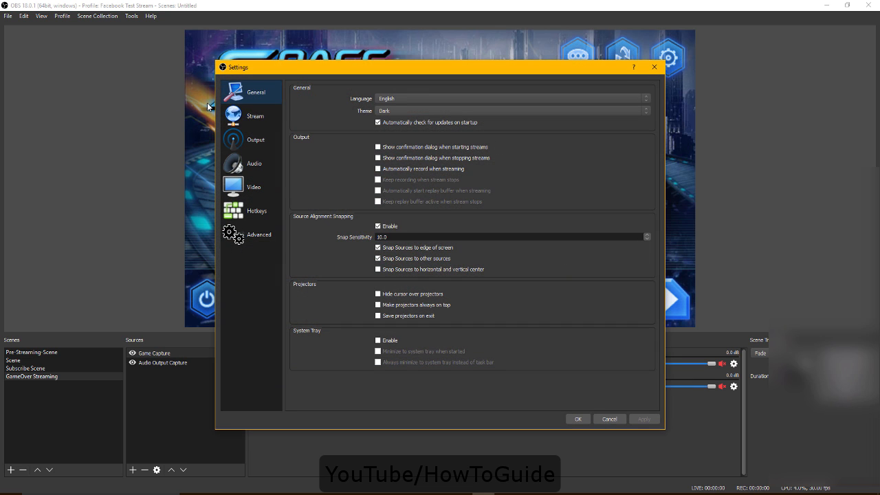
{"action": "left_click", "coordinate": [248, 117]}
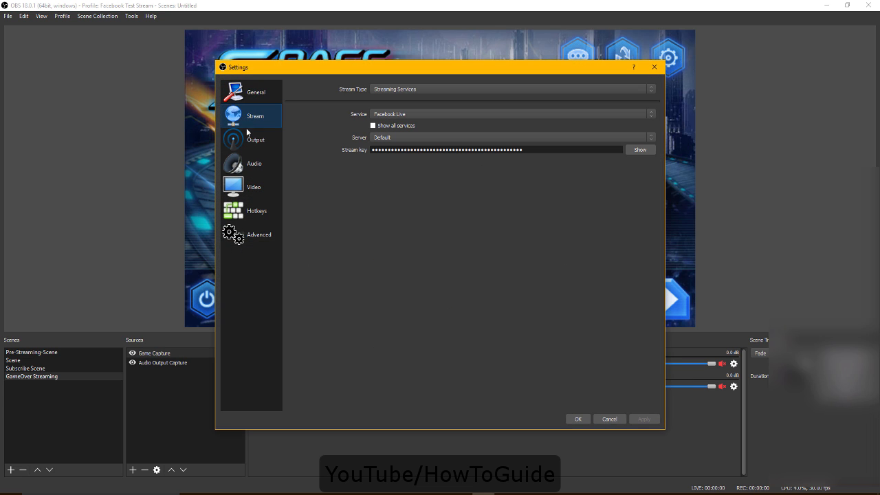
{"action": "left_click", "coordinate": [394, 137]}
{"action": "left_click", "coordinate": [394, 138]}
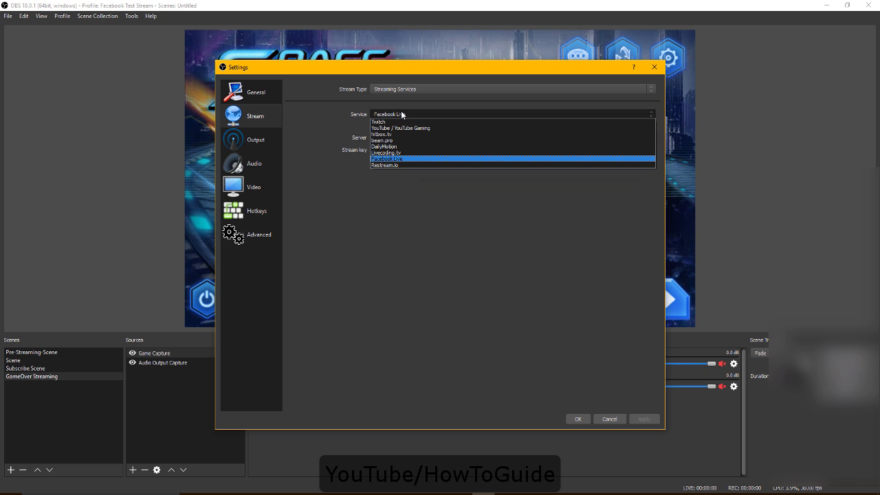
{"action": "left_click", "coordinate": [403, 115]}
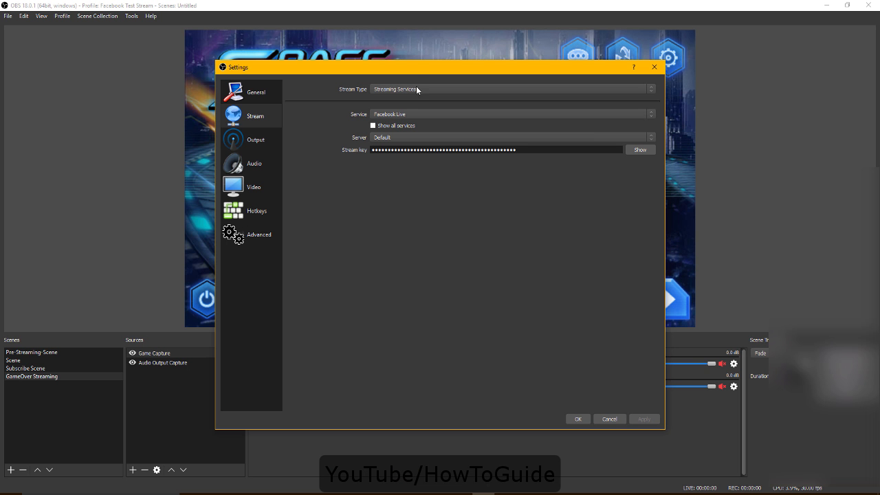
{"action": "left_click", "coordinate": [418, 90]}
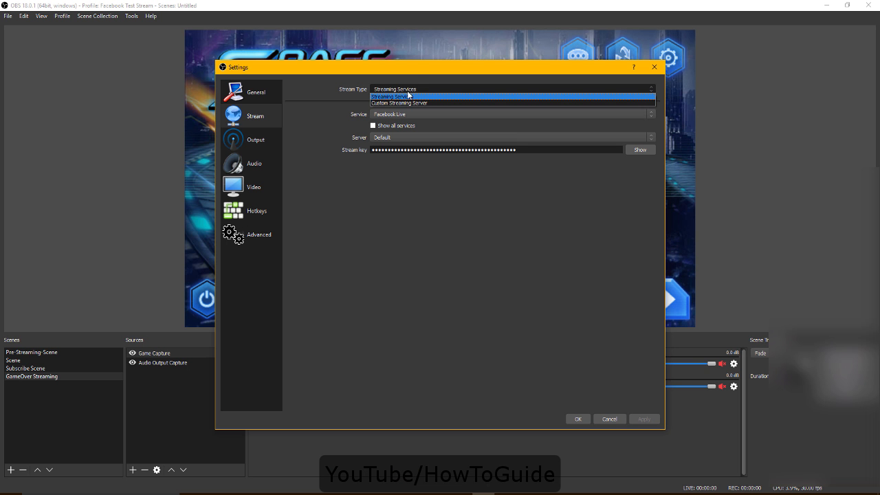
{"action": "left_click", "coordinate": [409, 103]}
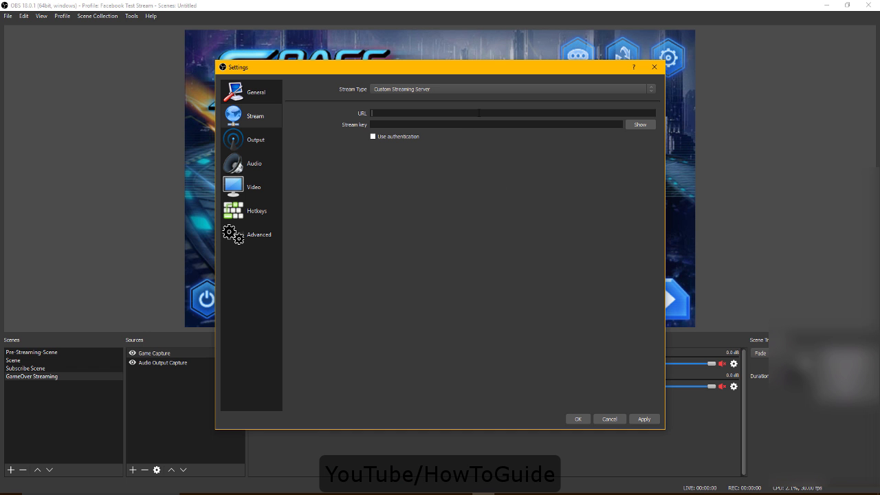
{"action": "type", "text": "rtmp://rtmp-api.facebook.com:80/rtmp/"}
Step: Copy the stream key from Facebook's live video dialog into the OBS stream key field and apply the stream settings without authentication
{"action": "left_click", "coordinate": [341, 494]}
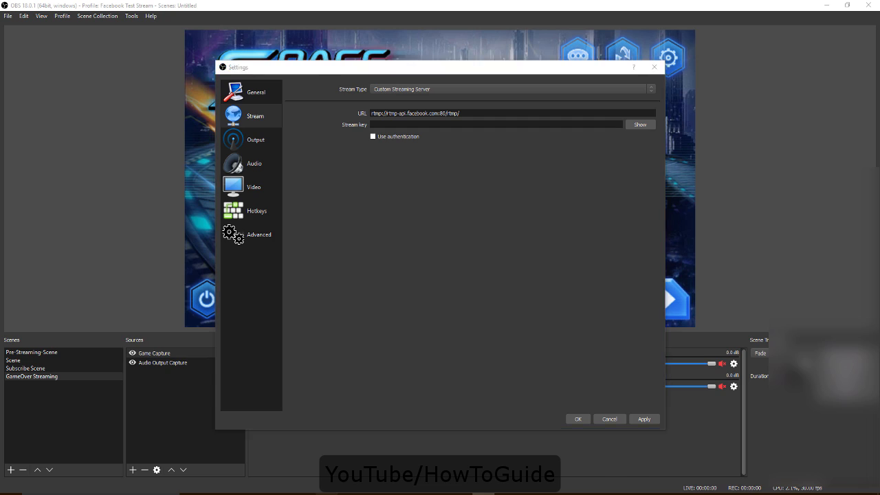
{"action": "left_click", "coordinate": [497, 247]}
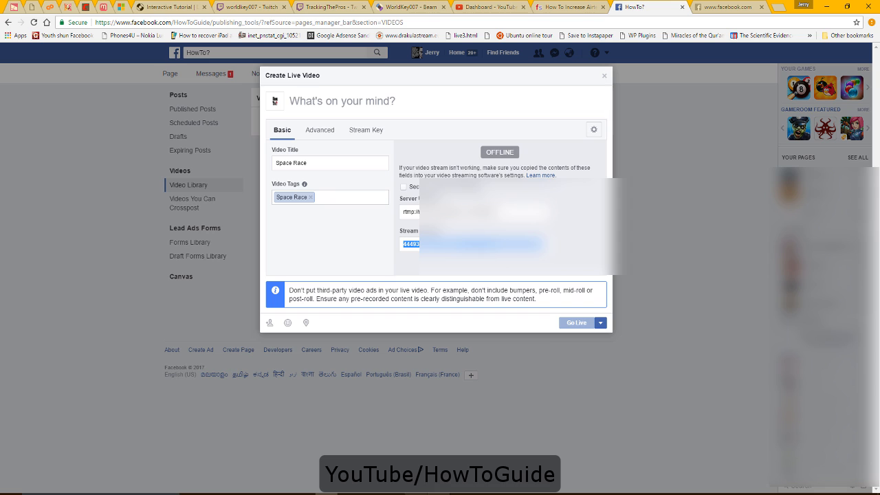
{"action": "left_click", "coordinate": [483, 494]}
{"action": "left_click", "coordinate": [469, 123]}
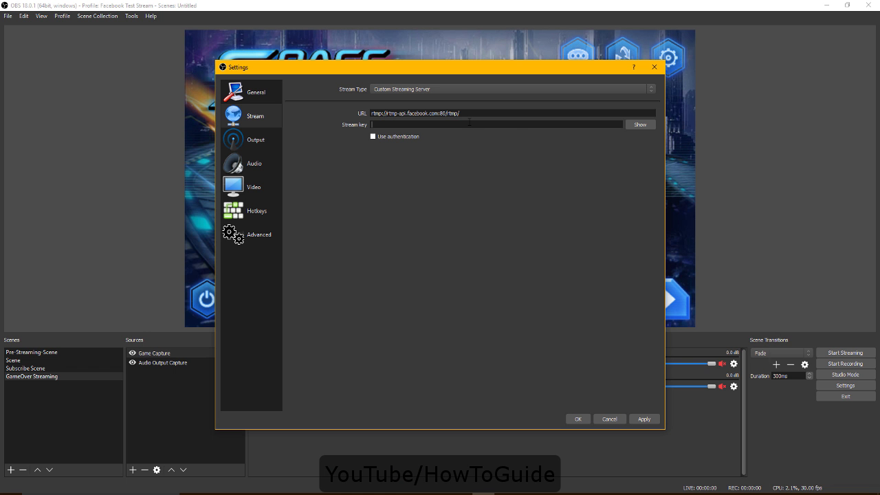
{"action": "key", "text": "ctrl+v"}
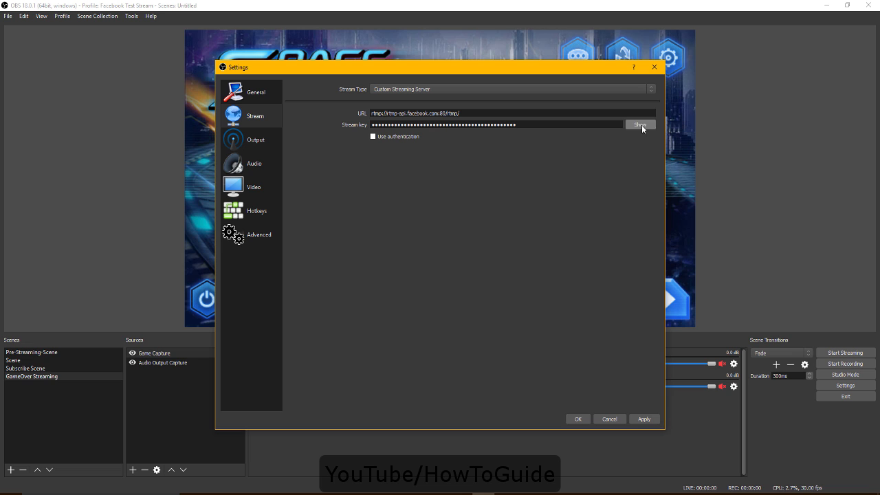
{"action": "left_click", "coordinate": [653, 420]}
{"action": "left_click", "coordinate": [375, 137]}
{"action": "left_click", "coordinate": [637, 420]}
{"action": "left_click", "coordinate": [578, 419]}
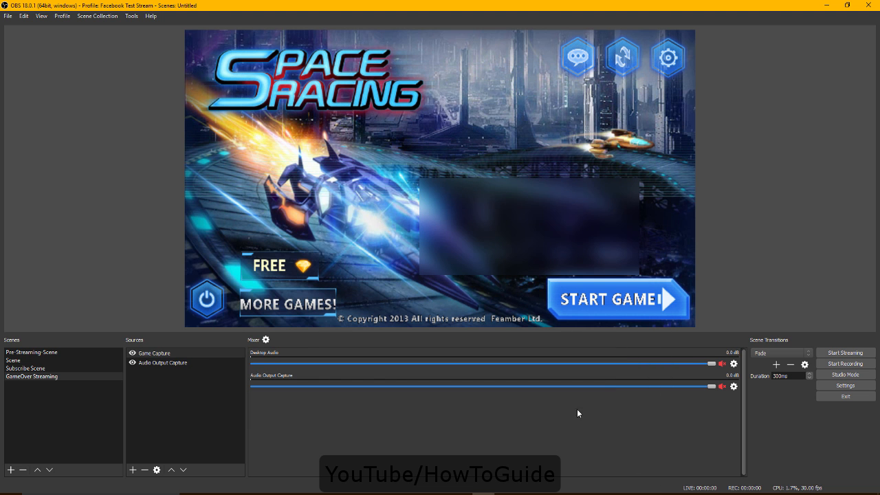
Step: Start streaming, check the Space Racing 3D window and the Game Capture source, and switch to Facebook's live video preview
{"action": "left_click", "coordinate": [845, 353]}
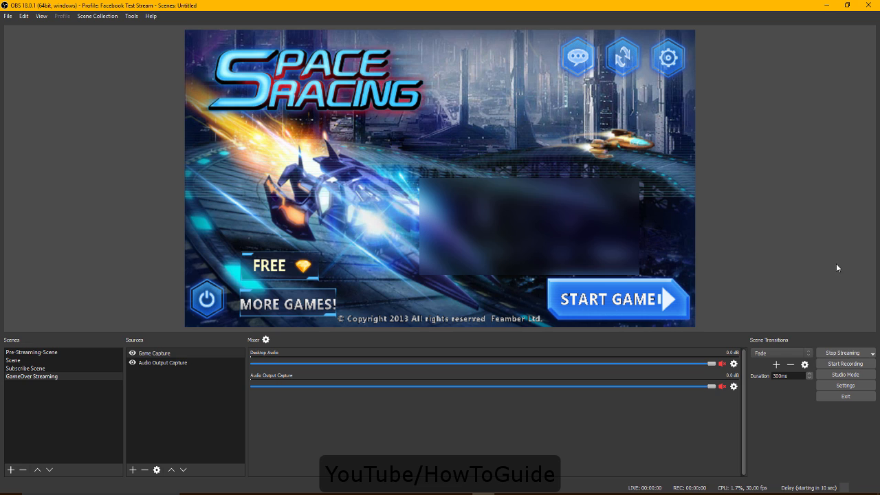
{"action": "left_click", "coordinate": [821, 9]}
{"action": "left_click", "coordinate": [343, 244]}
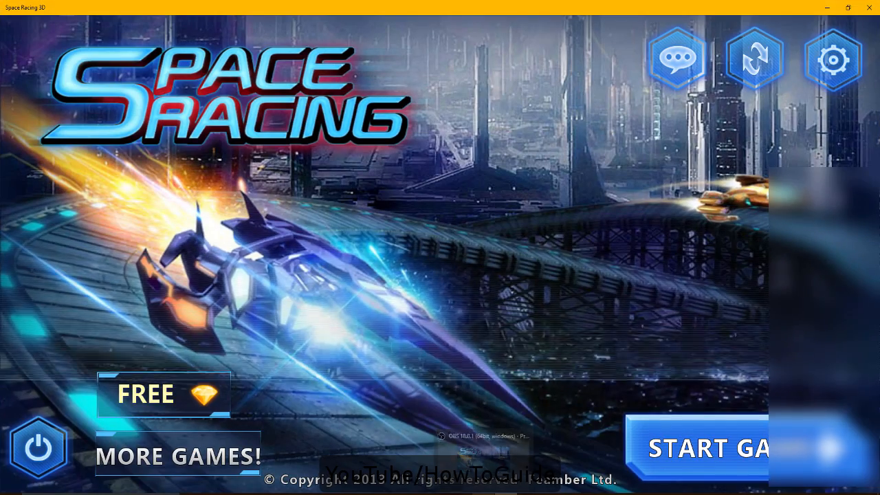
{"action": "left_click", "coordinate": [483, 493]}
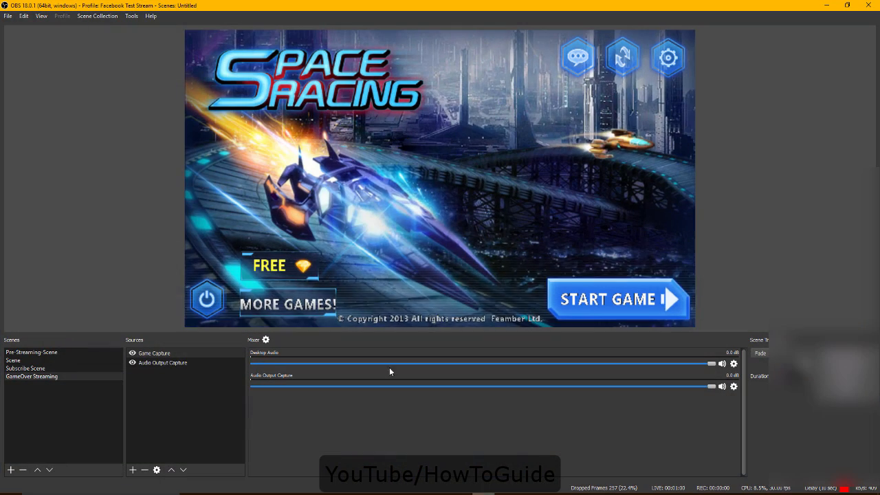
{"action": "left_click", "coordinate": [163, 352]}
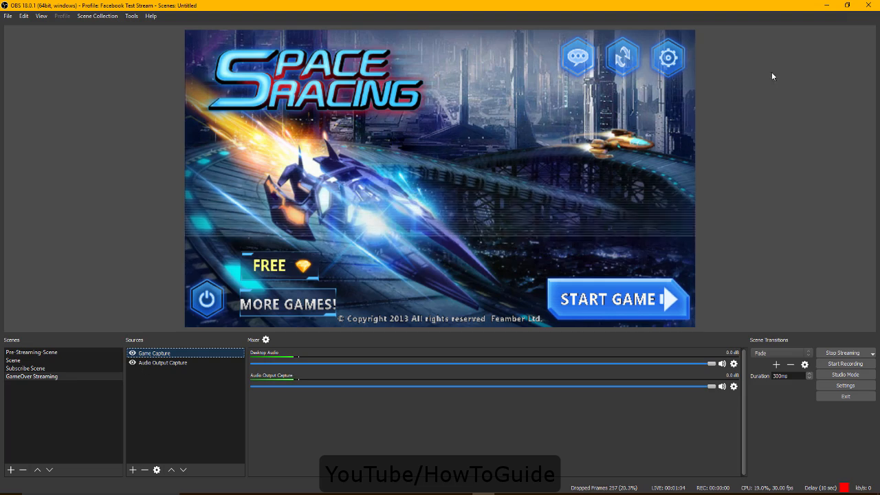
{"action": "left_click", "coordinate": [825, 5]}
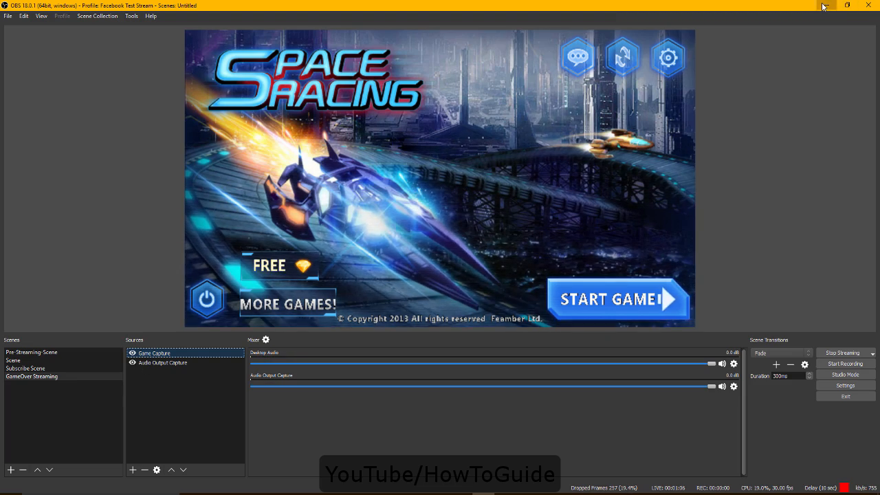
{"action": "left_click", "coordinate": [826, 8]}
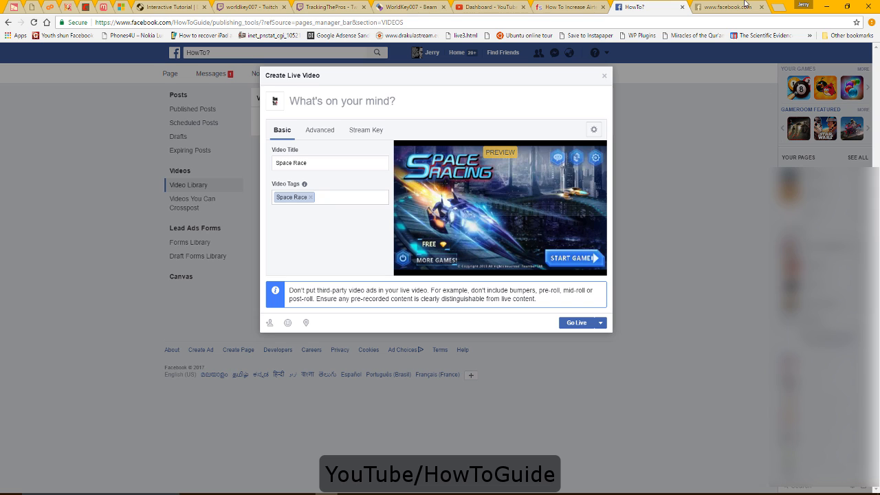
Step: Try creating a live stream from Facebook's Create Live Stream page with Share on a Page you manage, and return to the page's live video dialog
{"action": "left_click", "coordinate": [742, 6]}
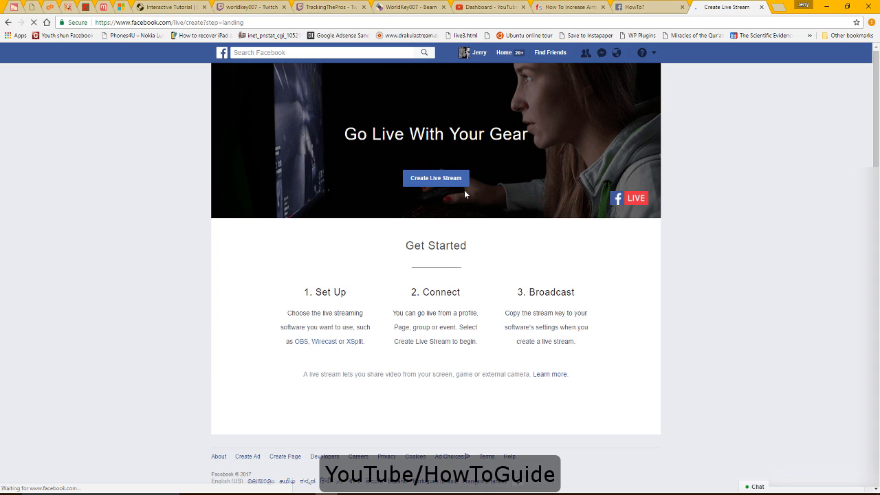
{"action": "left_click", "coordinate": [453, 180]}
{"action": "left_click", "coordinate": [461, 181]}
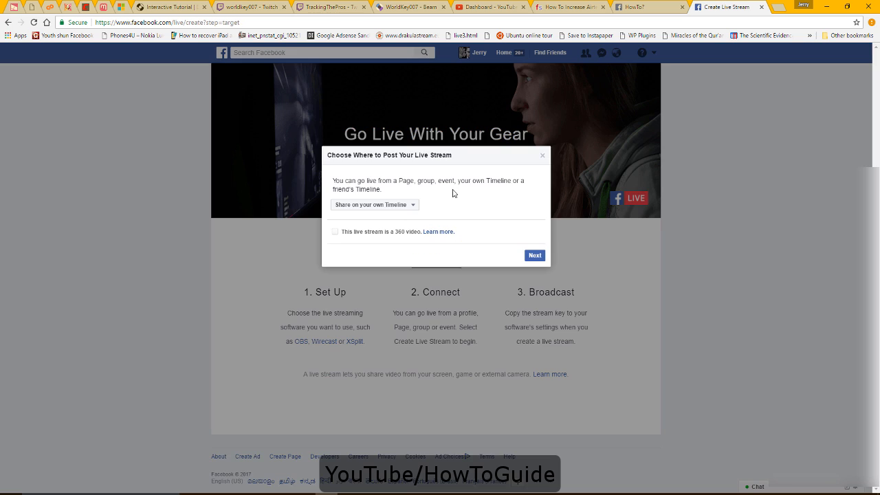
{"action": "left_click", "coordinate": [411, 204]}
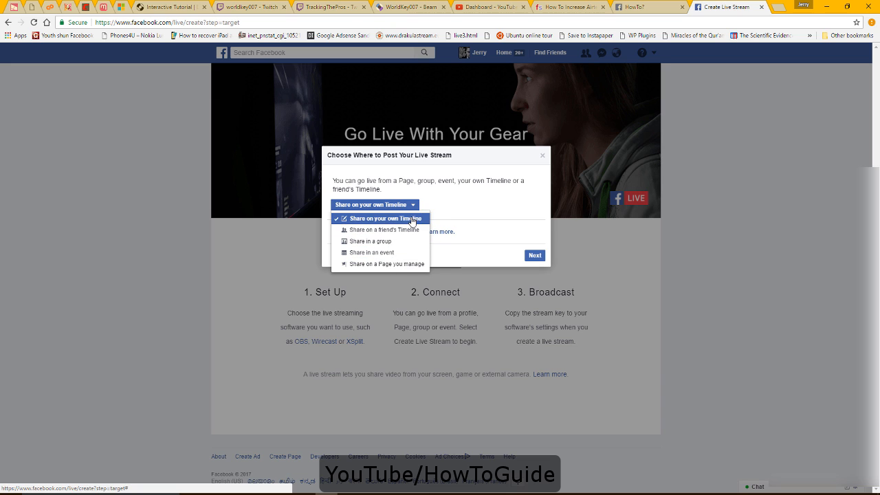
{"action": "left_click", "coordinate": [397, 266]}
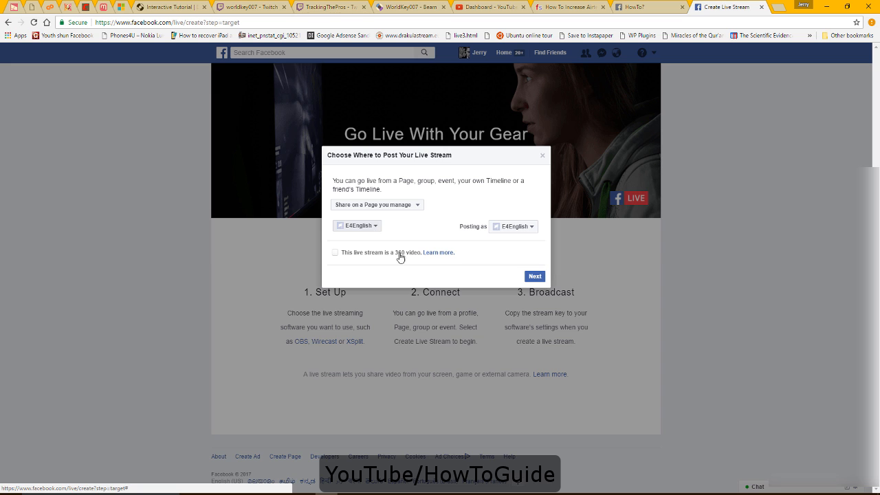
{"action": "left_click", "coordinate": [636, 7]}
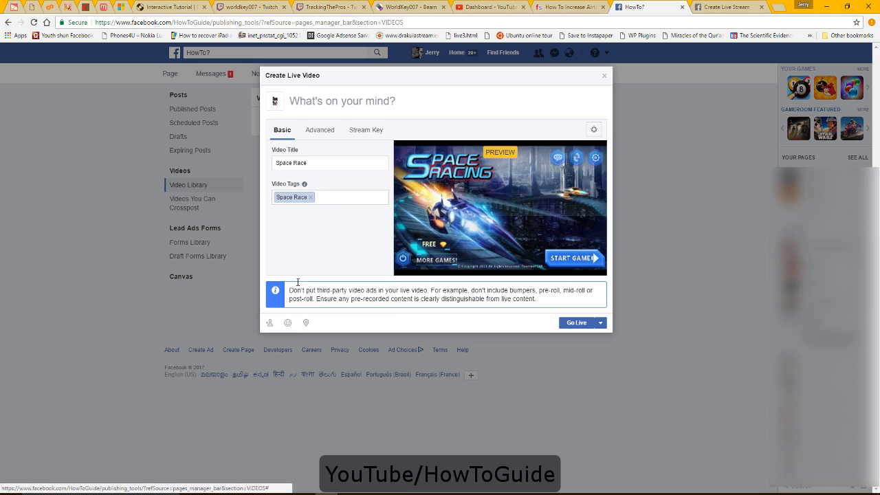
Step: Review the custom streaming server settings in OBS, close them unchanged, and return to Facebook's live video dialog
{"action": "mouse_move", "coordinate": [524, 200]}
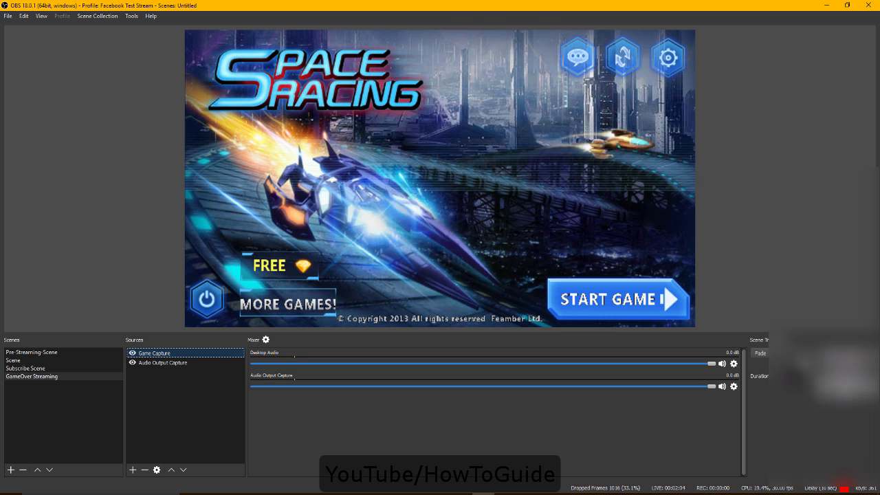
{"action": "left_click", "coordinate": [845, 388]}
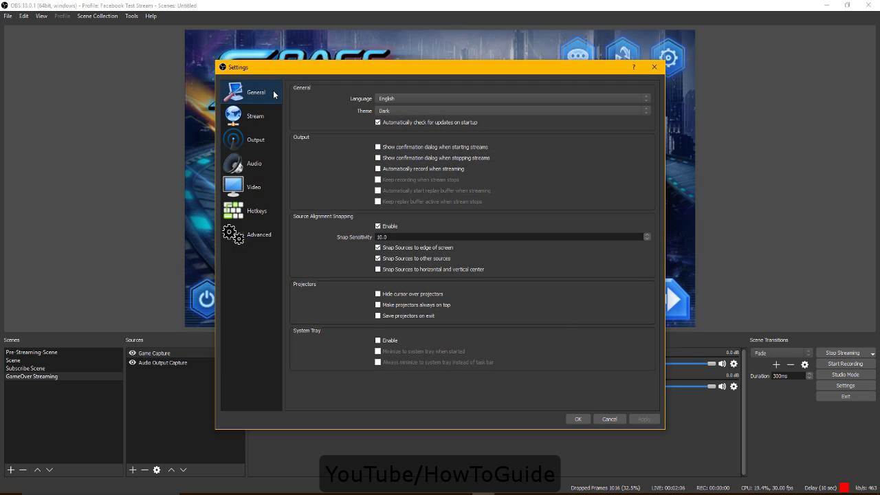
{"action": "left_click", "coordinate": [266, 116]}
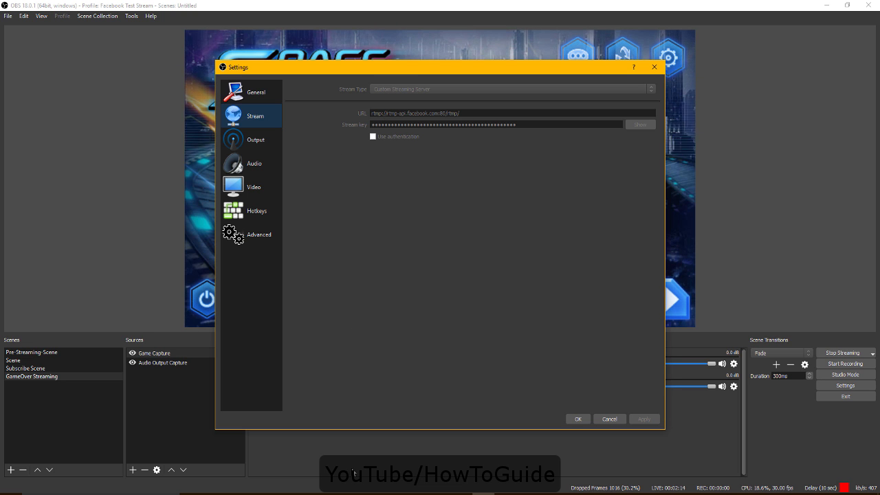
{"action": "mouse_move", "coordinate": [326, 494]}
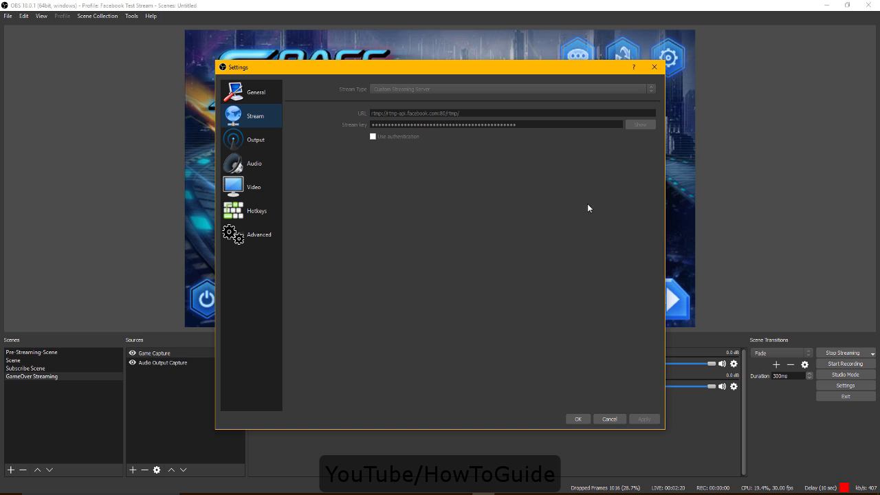
{"action": "left_click", "coordinate": [653, 66]}
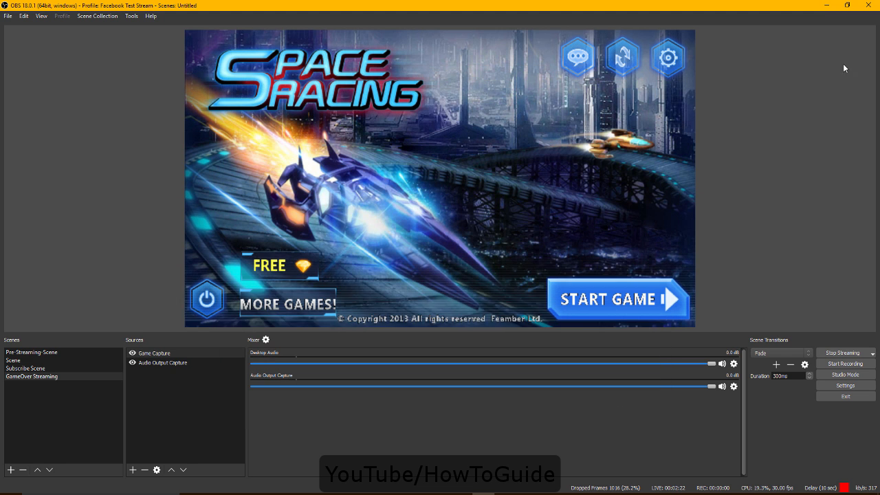
{"action": "left_click", "coordinate": [829, 7]}
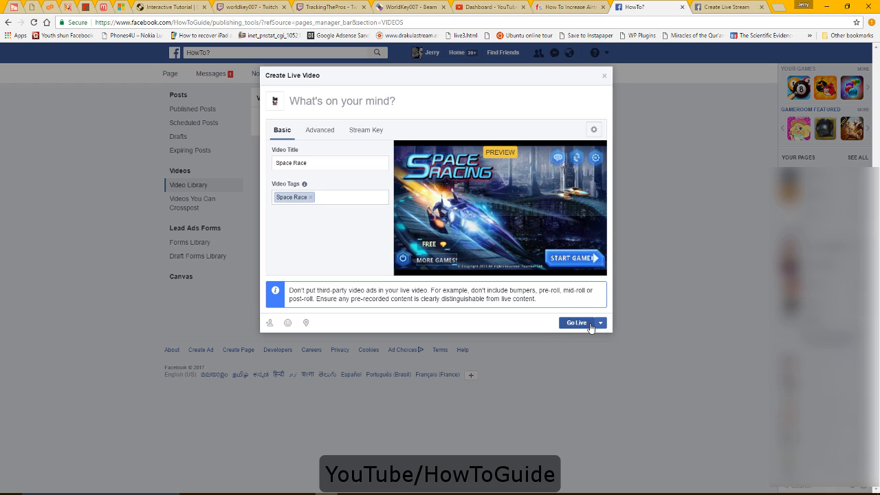
Step: Add GamePlay to the live video's title and open the advanced distribution and continuous live video options
{"action": "left_click", "coordinate": [318, 164]}
{"action": "type", "text": "GamePlay"}
{"action": "left_click", "coordinate": [321, 129]}
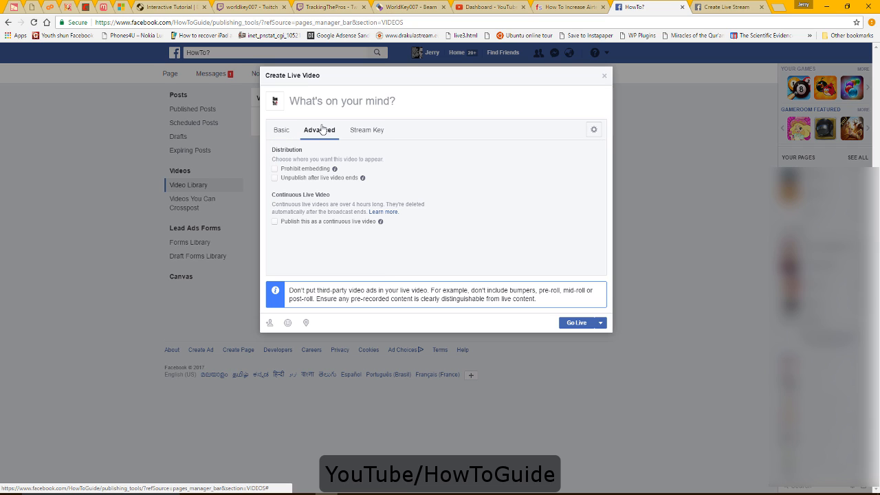
Step: Review the live video's server URL, stream key and advanced options, and return to its basic title and tag settings
{"action": "left_click", "coordinate": [370, 132]}
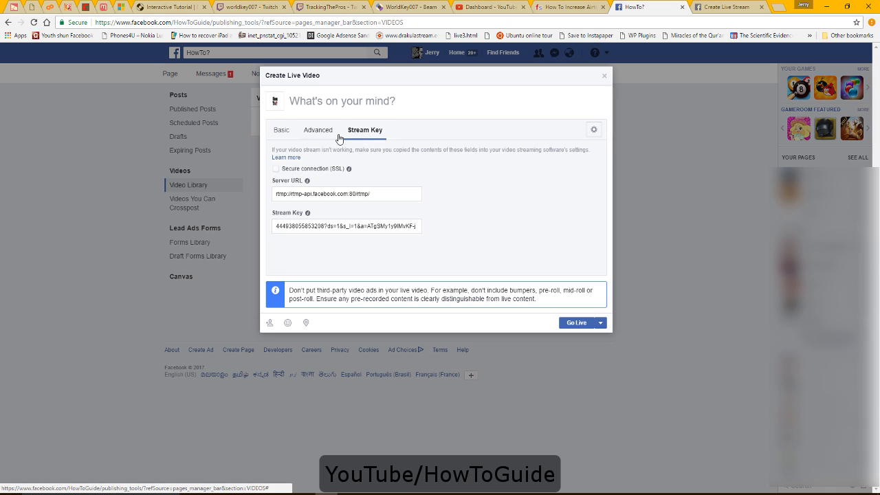
{"action": "left_click", "coordinate": [332, 141]}
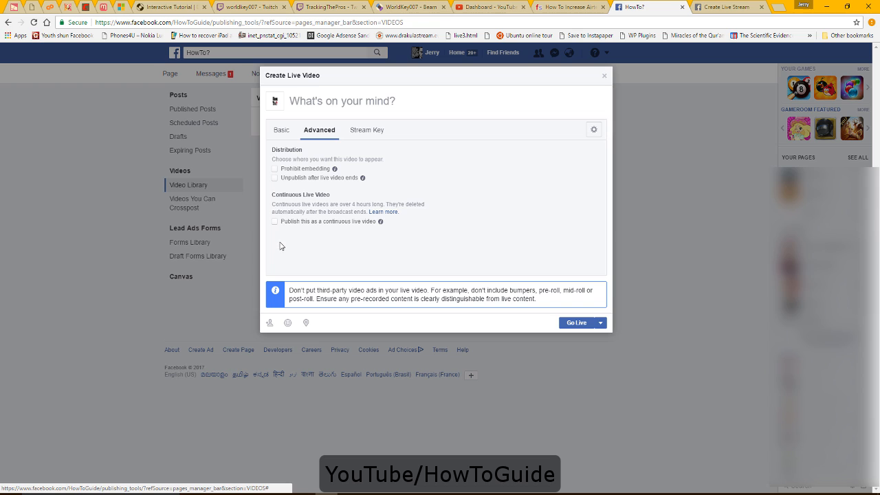
{"action": "left_click", "coordinate": [278, 133]}
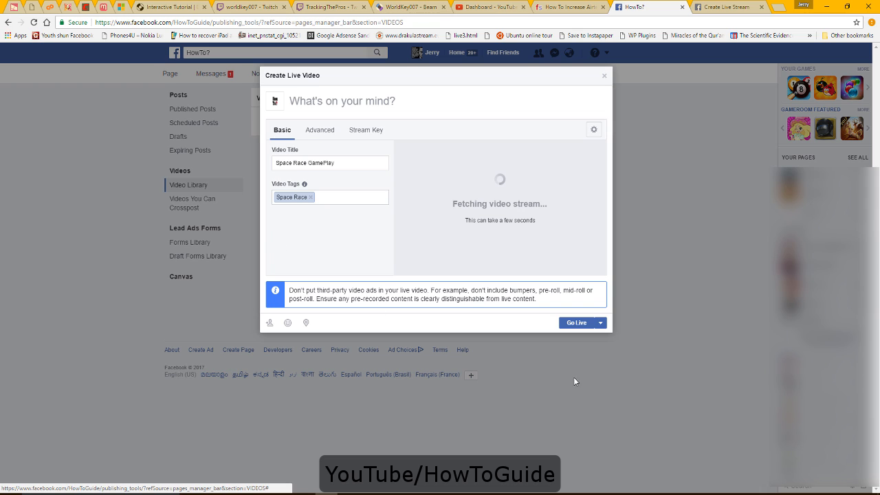
Step: Go live with the Space Race GamePlay video on the page, and switch to Facebook's Create Live Stream page
{"action": "left_click", "coordinate": [600, 323]}
{"action": "left_click", "coordinate": [520, 325]}
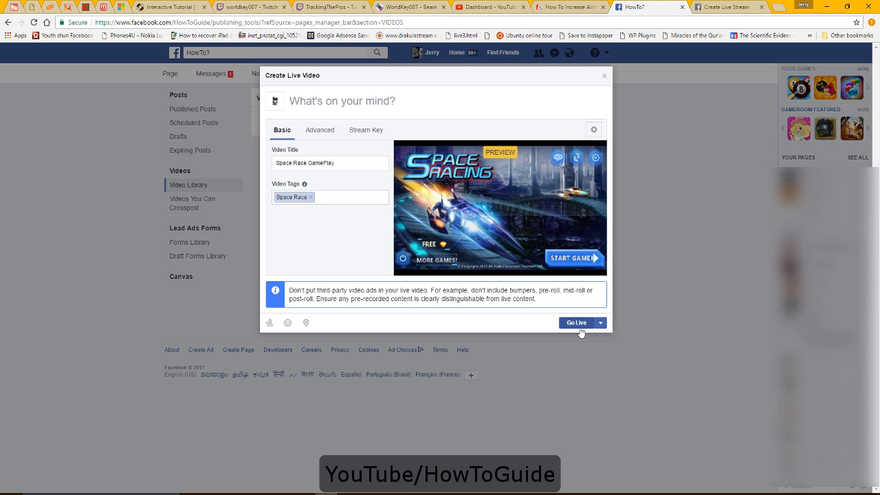
{"action": "left_click", "coordinate": [578, 325]}
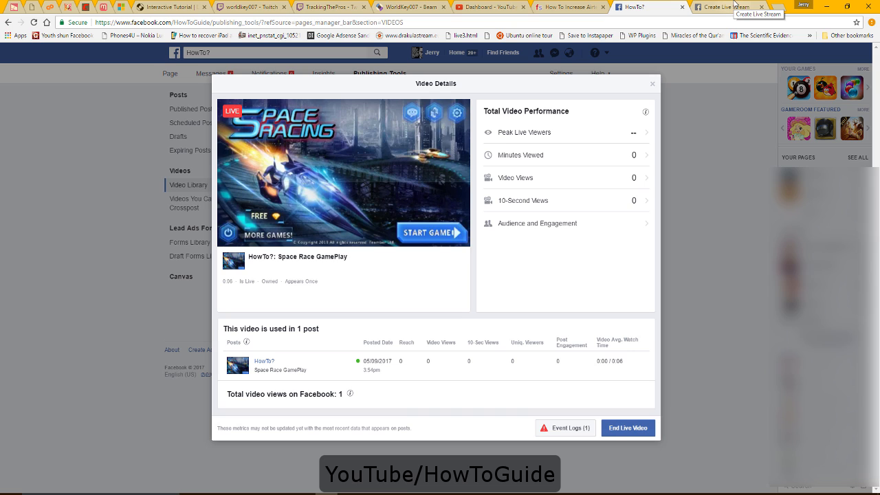
{"action": "left_click", "coordinate": [734, 6]}
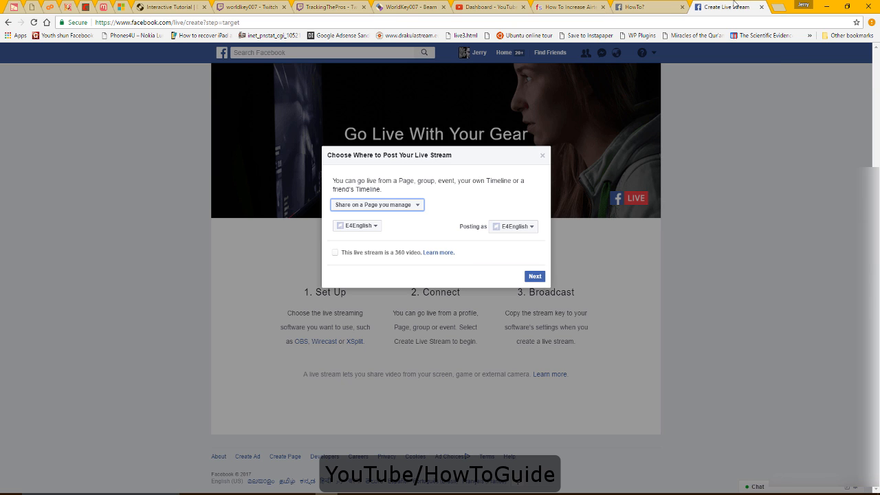